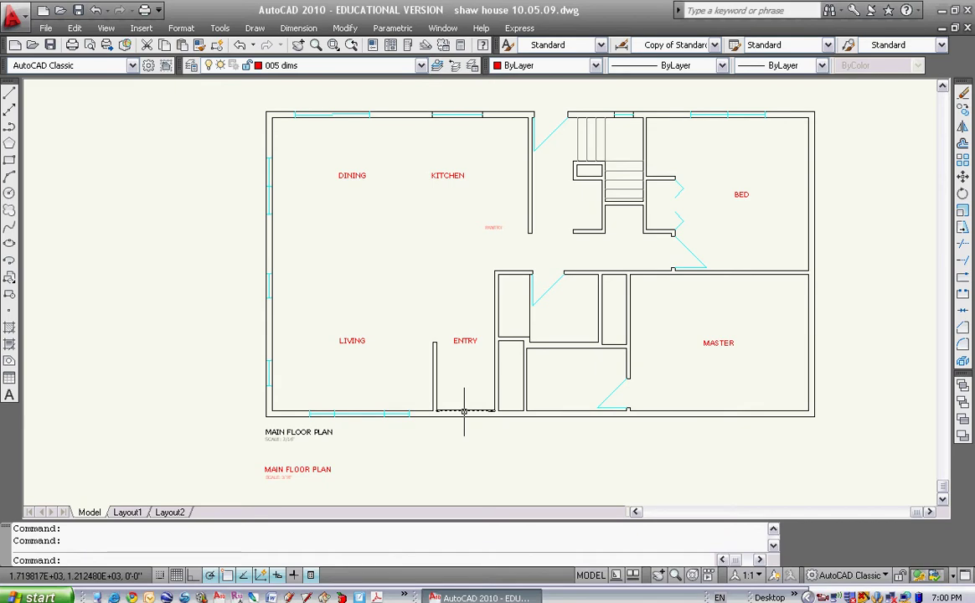
Step: In the Layer Properties Manager, create a layer named '005 fix mill' and keep its colour red
left_click(192, 67)
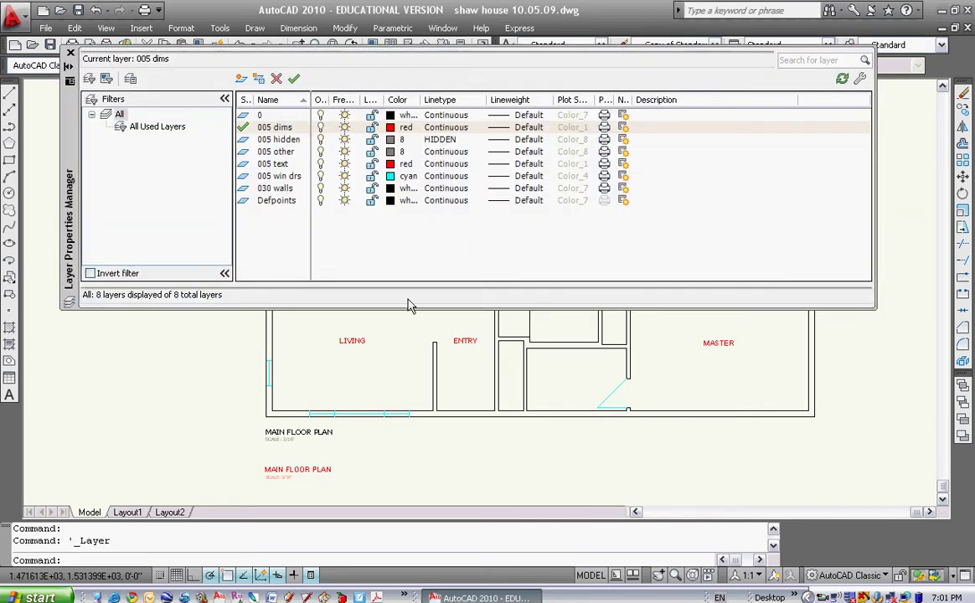
left_click_drag(404, 361, 403, 362)
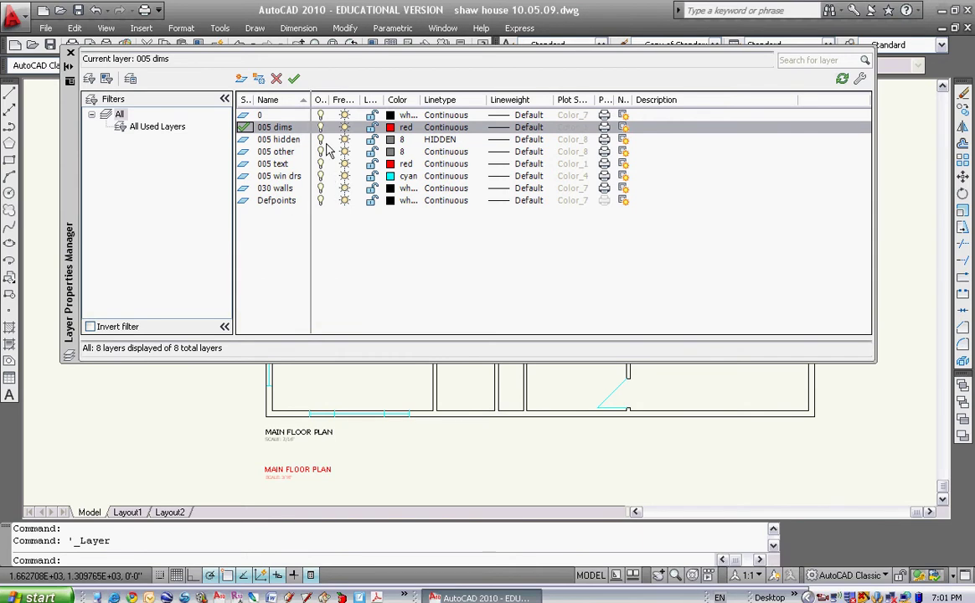
left_click(242, 80)
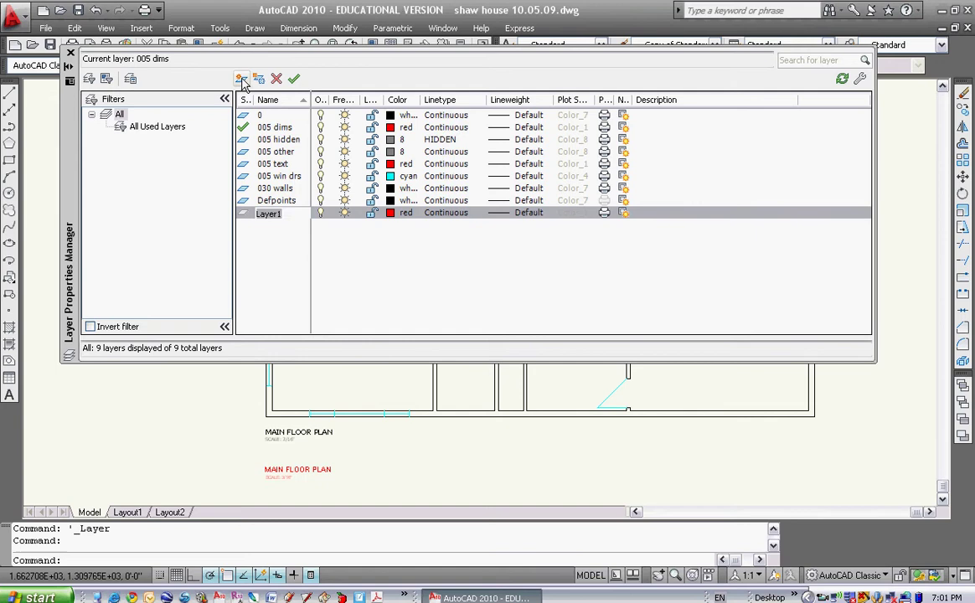
type("005 fix mill")
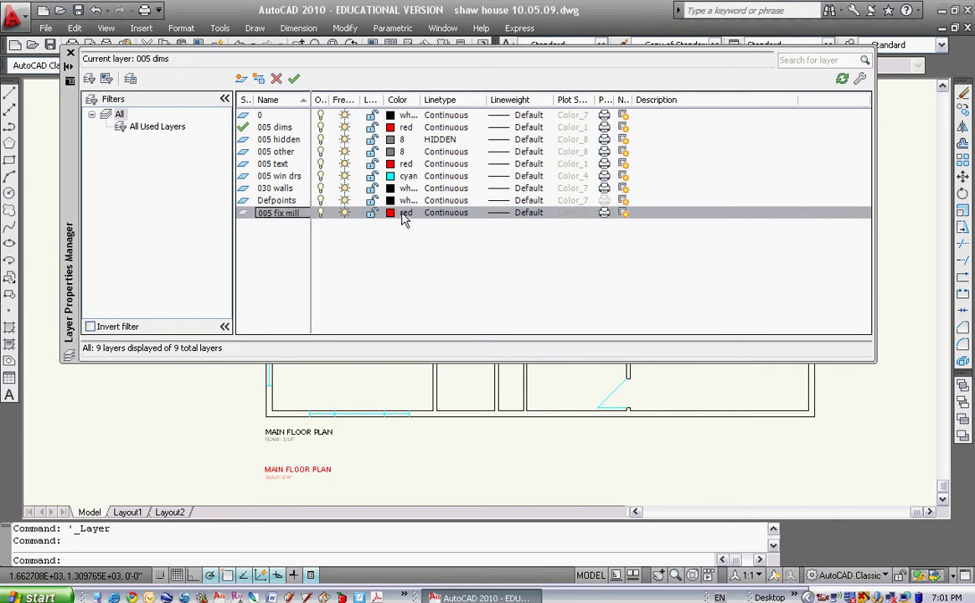
left_click(404, 216)
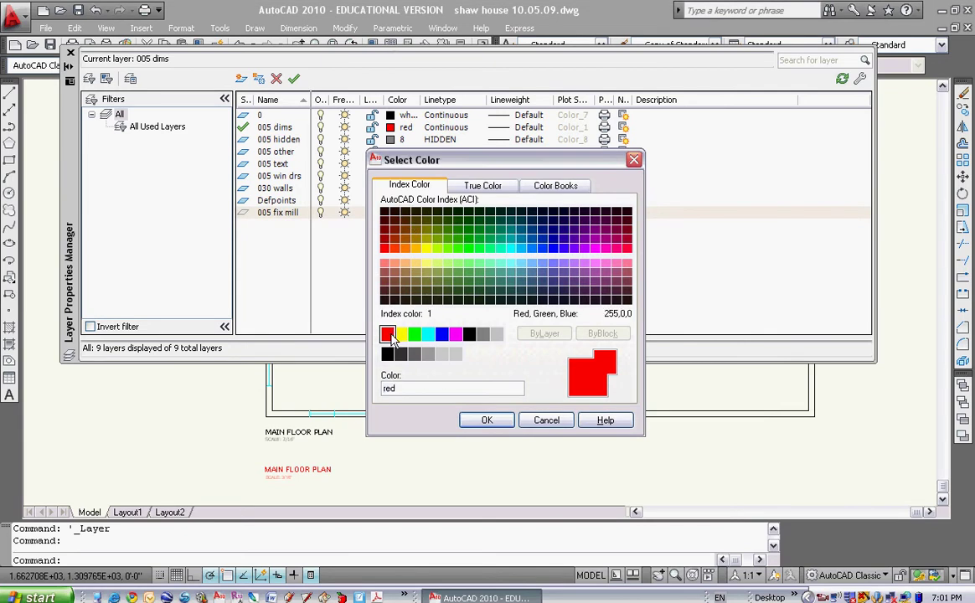
key("Return")
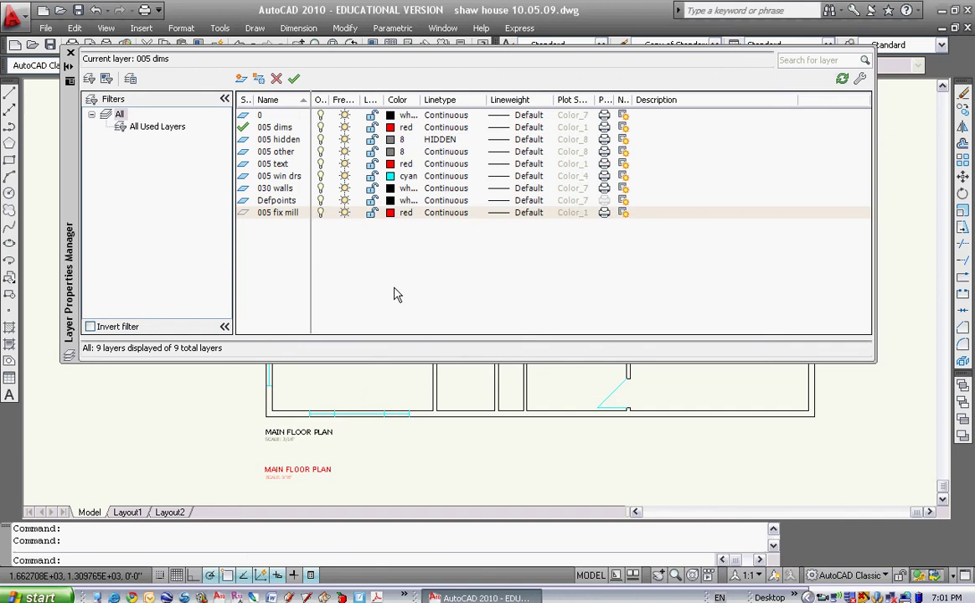
Step: Create a new layer named '015 int walls' with the colour blue
left_click(241, 79)
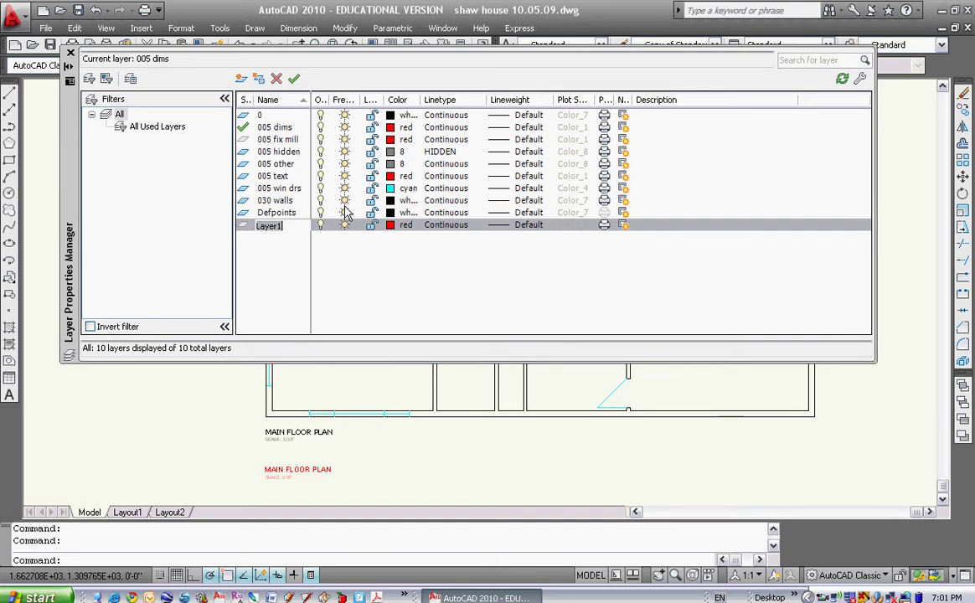
type("015 int walls")
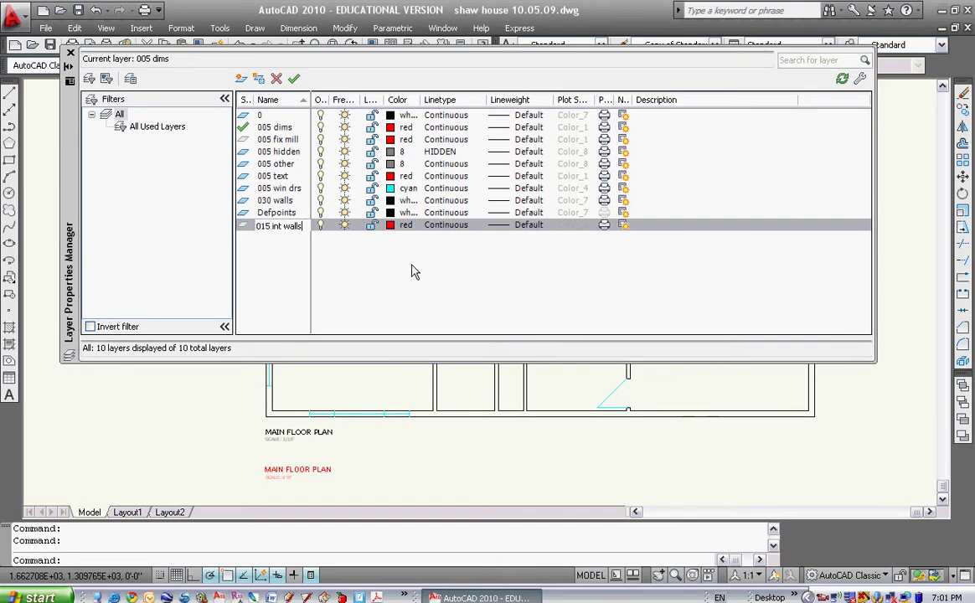
left_click(409, 232)
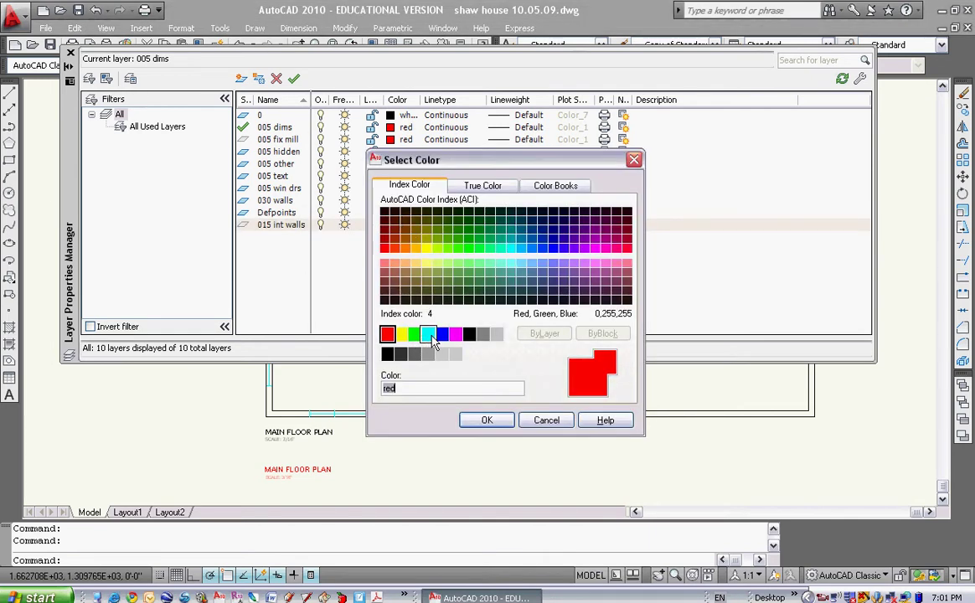
left_click(442, 334)
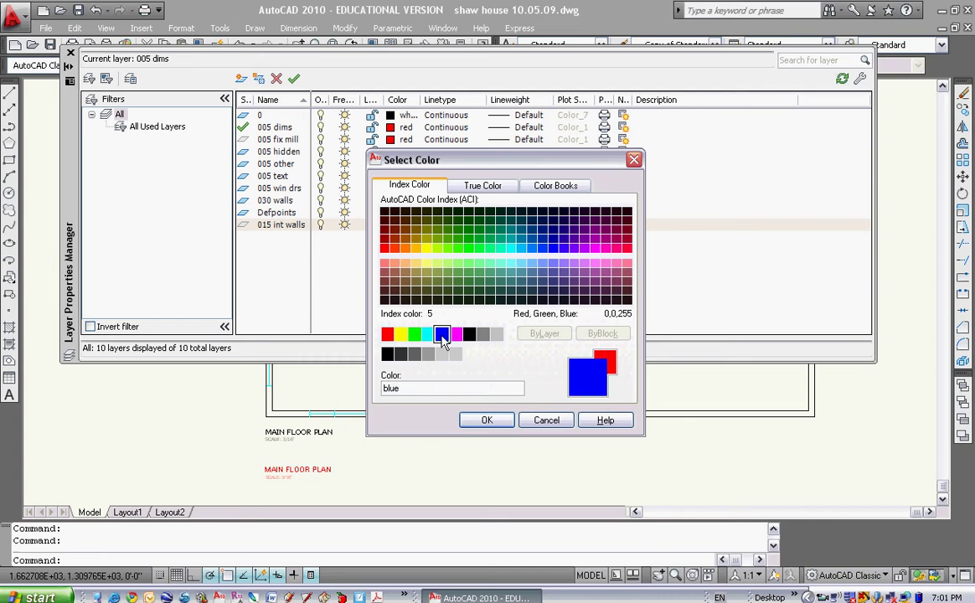
left_click(487, 420)
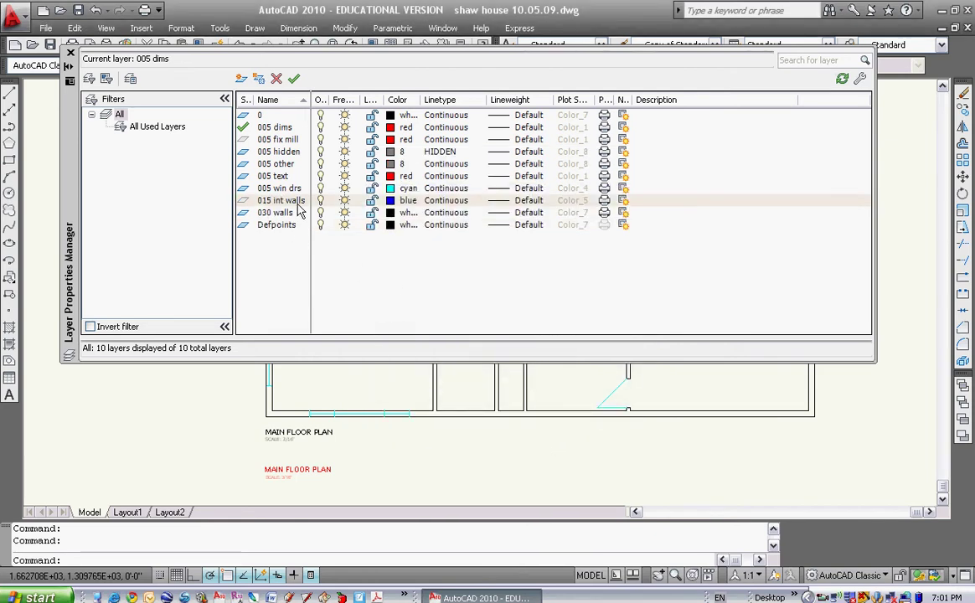
Step: Rename the blue layer to '015 prop line', keeping its colour blue
left_click(299, 201)
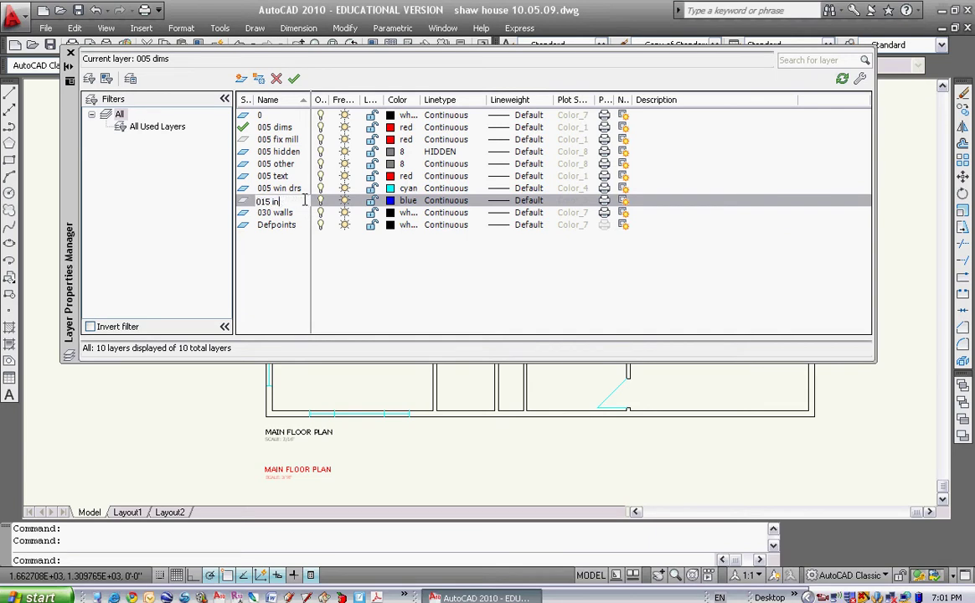
key("BackSpace")
key("BackSpace")
type("p")
left_click(405, 201)
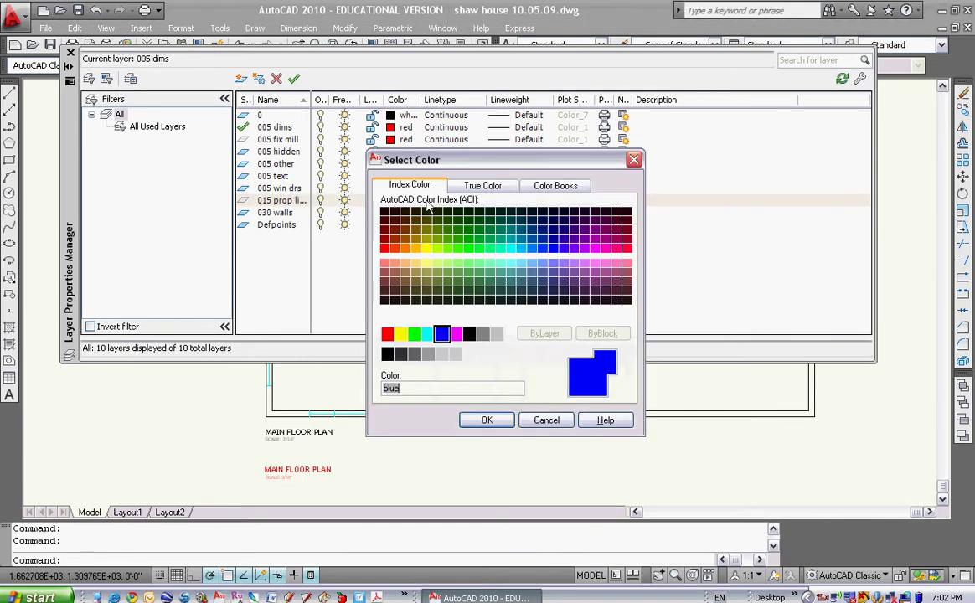
left_click(497, 423)
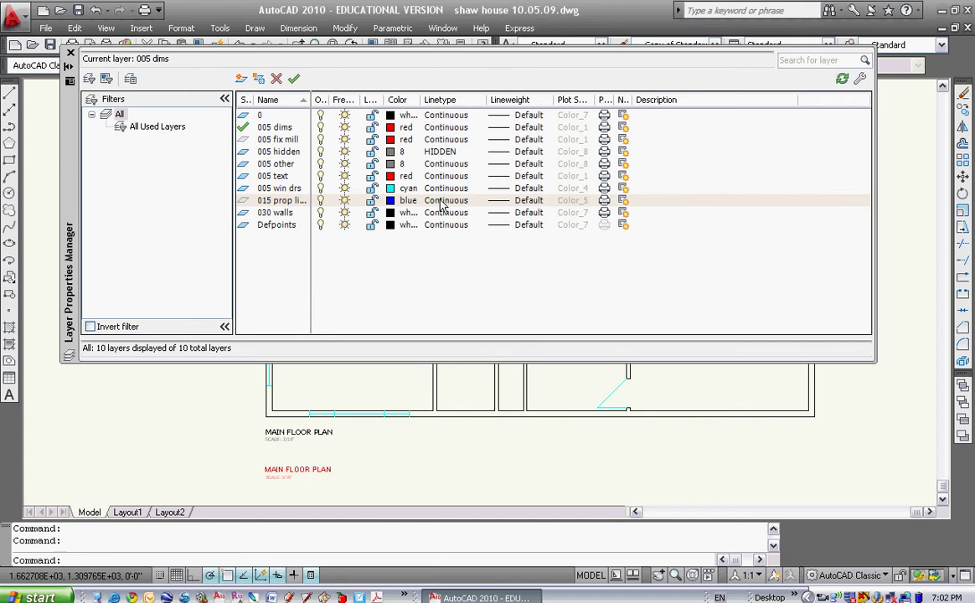
Step: Open the linetype choices for 015 prop line and scroll through the loadable linetypes
left_click(442, 204)
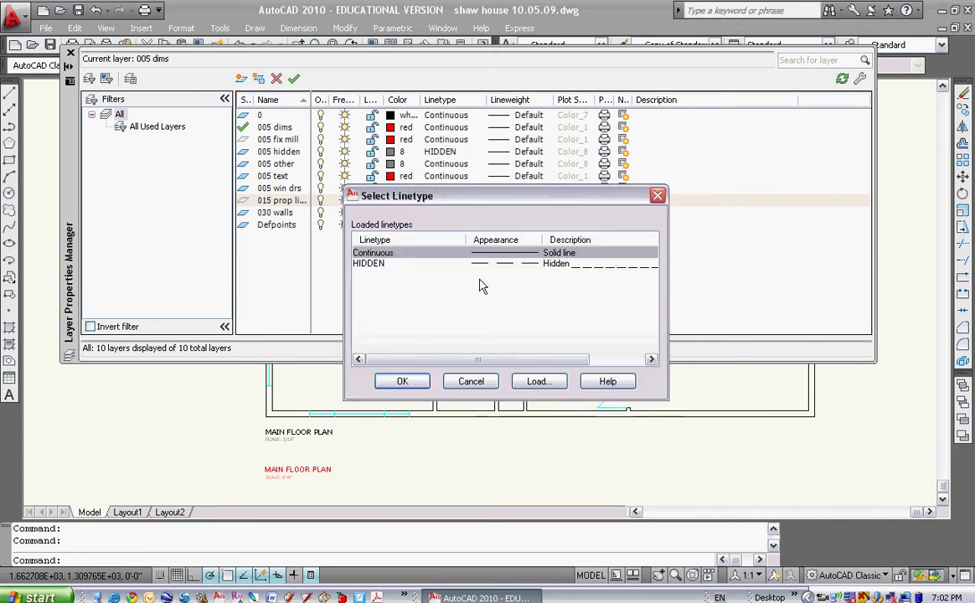
left_click(538, 381)
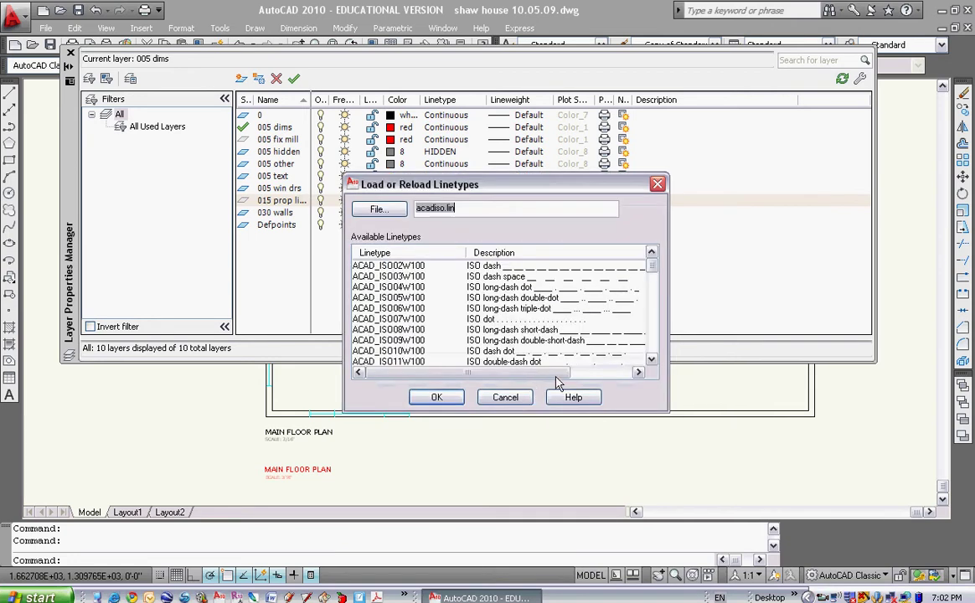
left_click(651, 361)
left_click(652, 361)
left_click(651, 361)
left_click(651, 361)
left_click(652, 361)
left_click(652, 361)
left_click(652, 361)
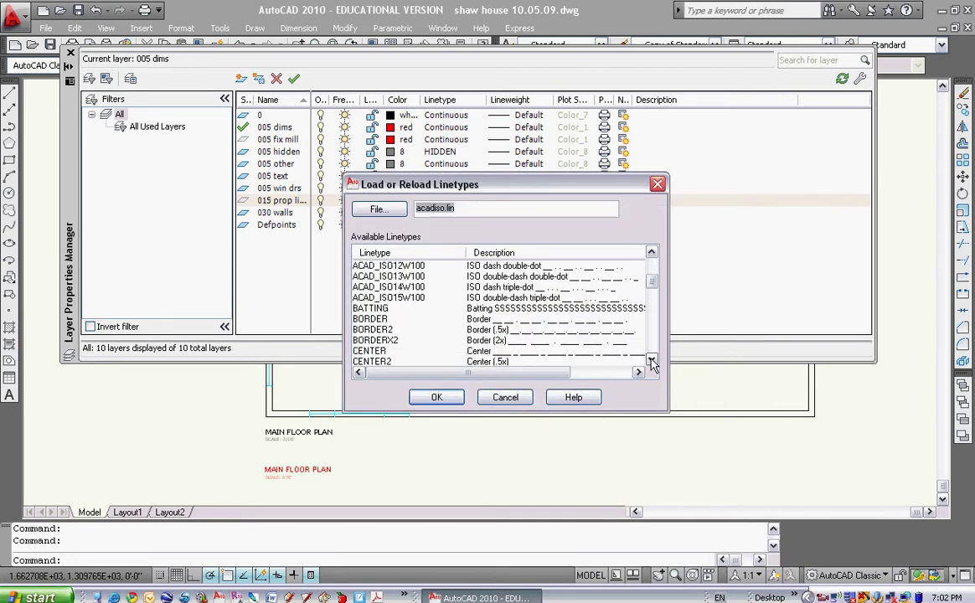
left_click(652, 360)
left_click(651, 360)
left_click(651, 361)
left_click(651, 360)
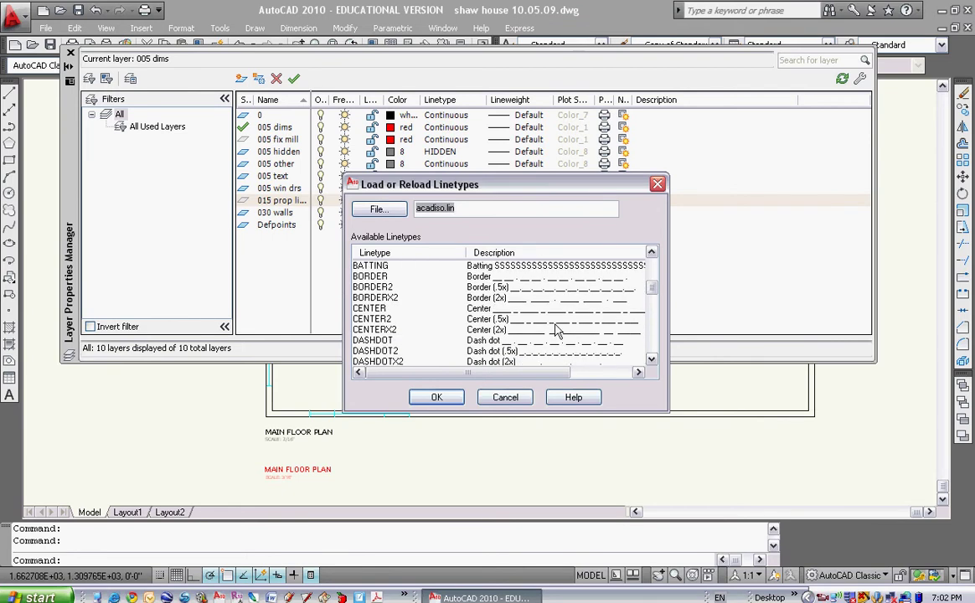
left_click(651, 361)
left_click(651, 361)
left_click(652, 361)
left_click(651, 361)
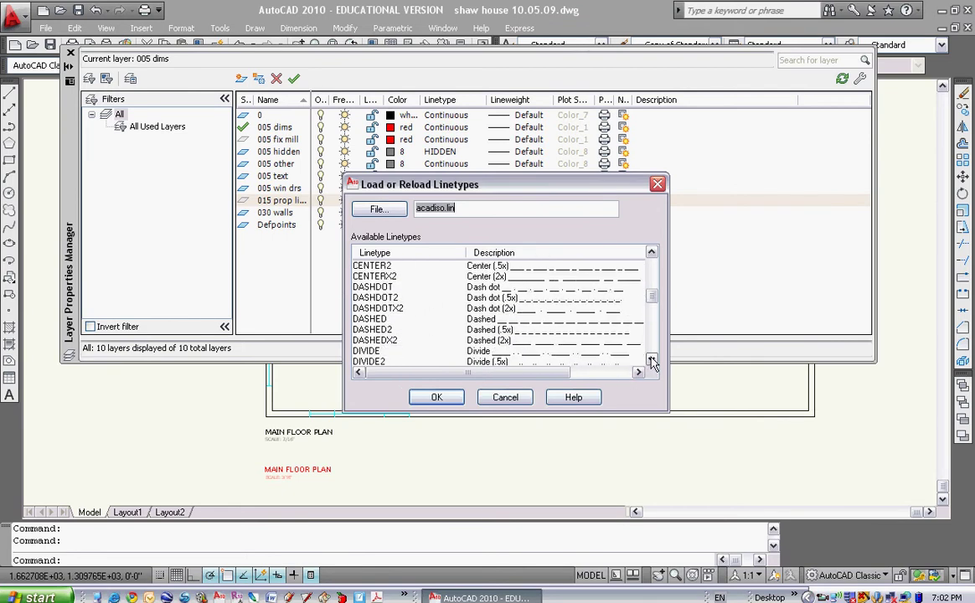
left_click(651, 360)
left_click(652, 361)
left_click(651, 361)
left_click(652, 361)
left_click_drag(651, 361, 652, 361)
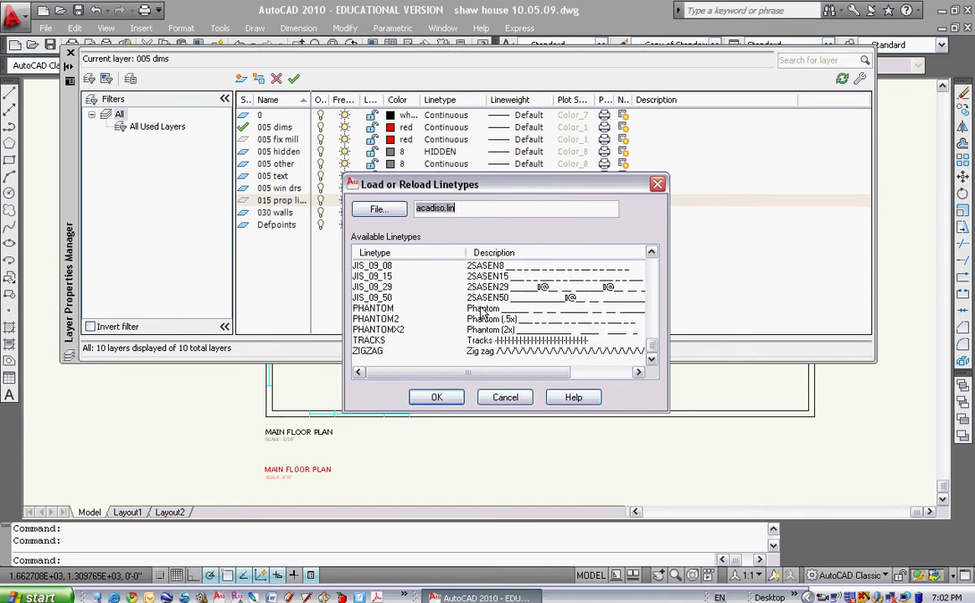
Step: Load PHANTOM from acadiso.lin and assign it to the 015 prop line layer
left_click(484, 309)
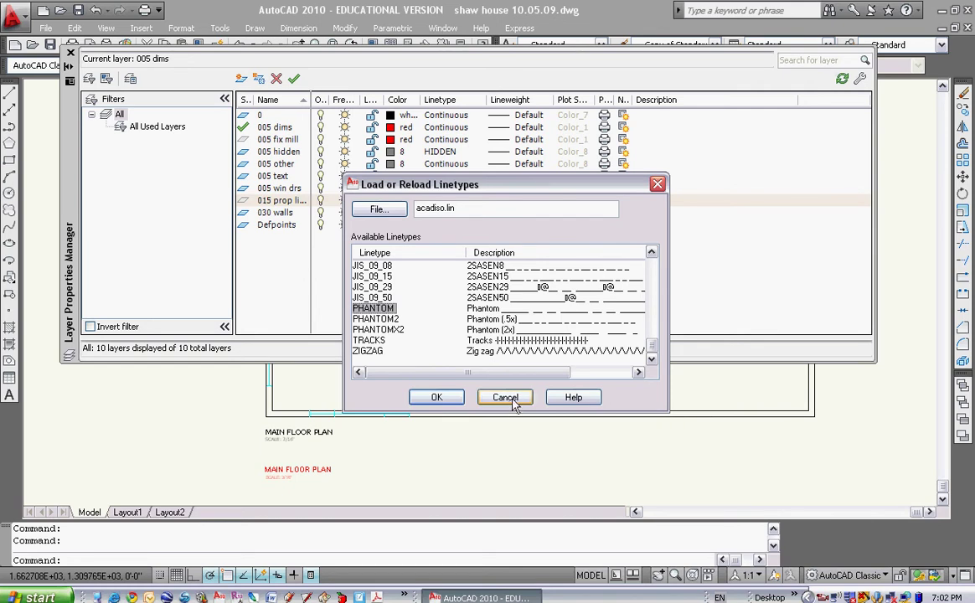
left_click(436, 398)
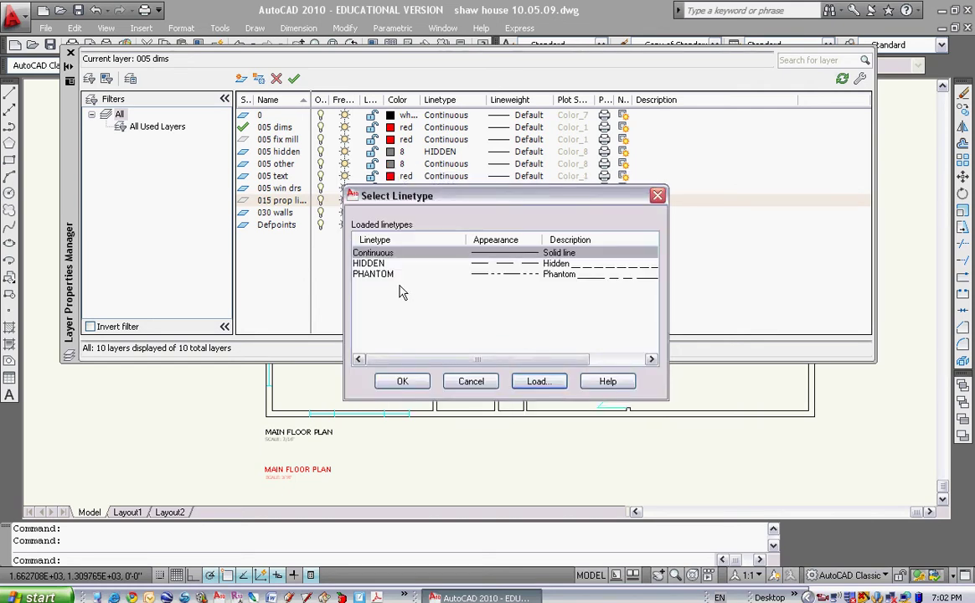
left_click(373, 274)
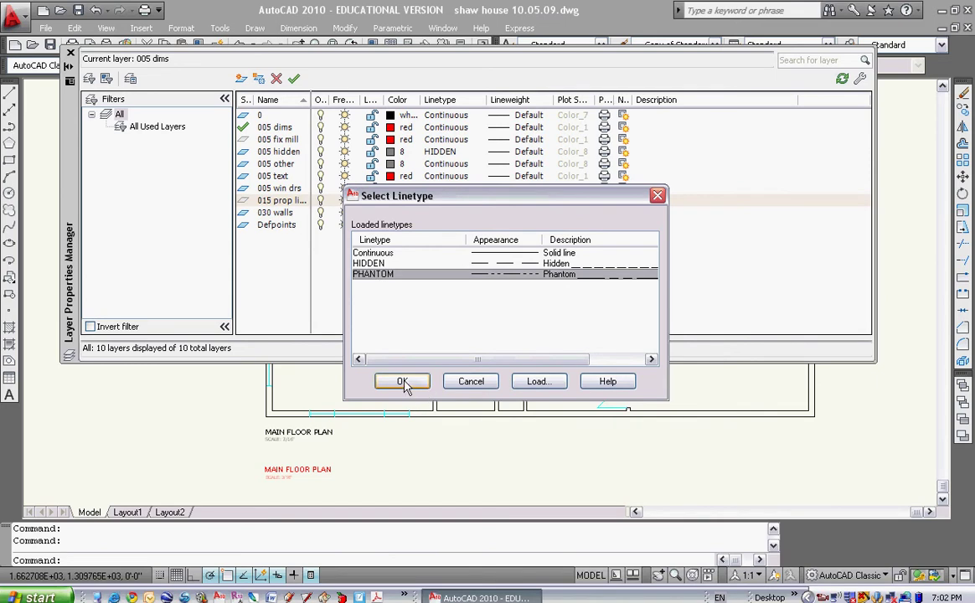
left_click(403, 382)
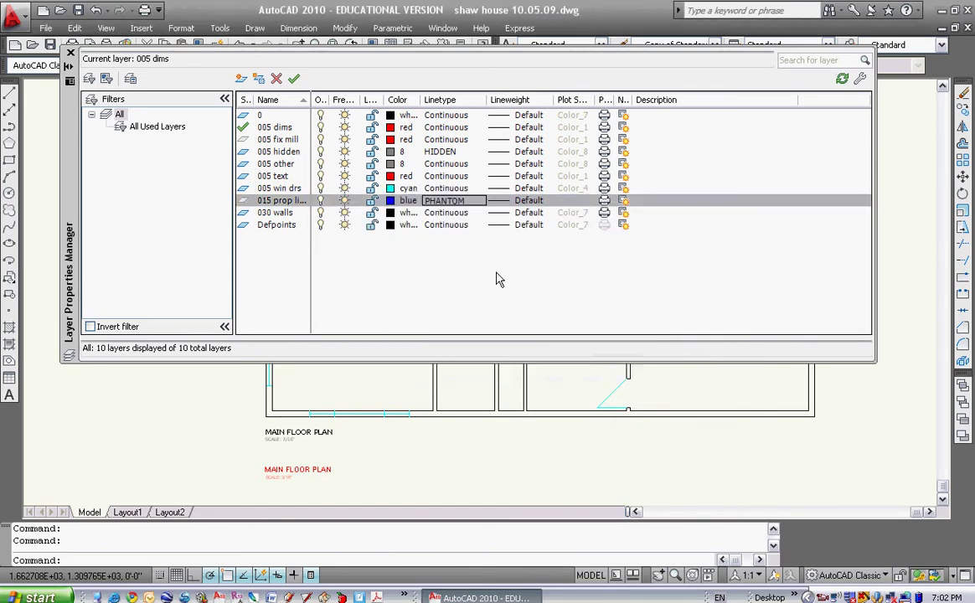
Step: Delete the 015 prop line layer; the attempt to delete 005 hidden is refused
right_click(281, 203)
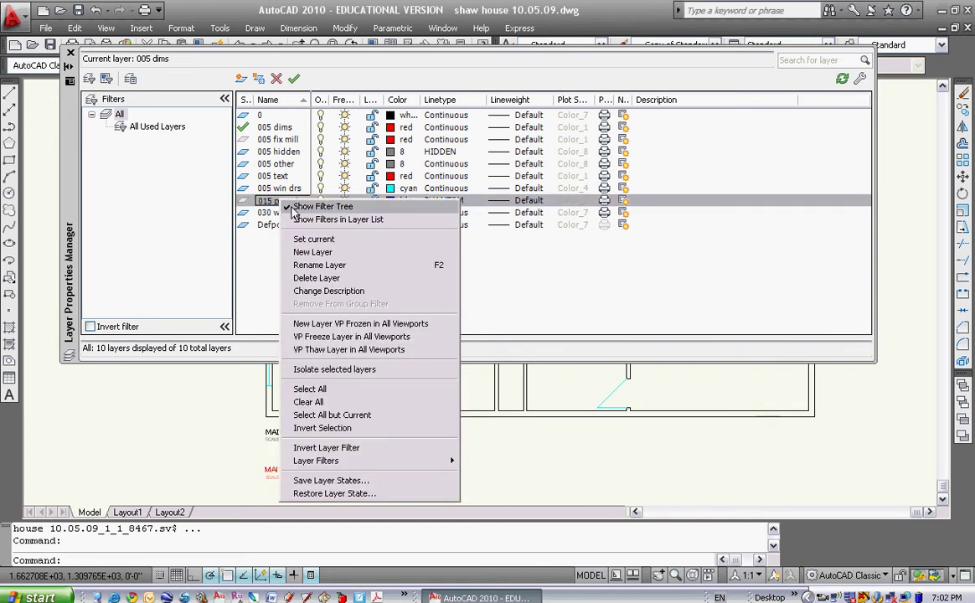
key("Delete")
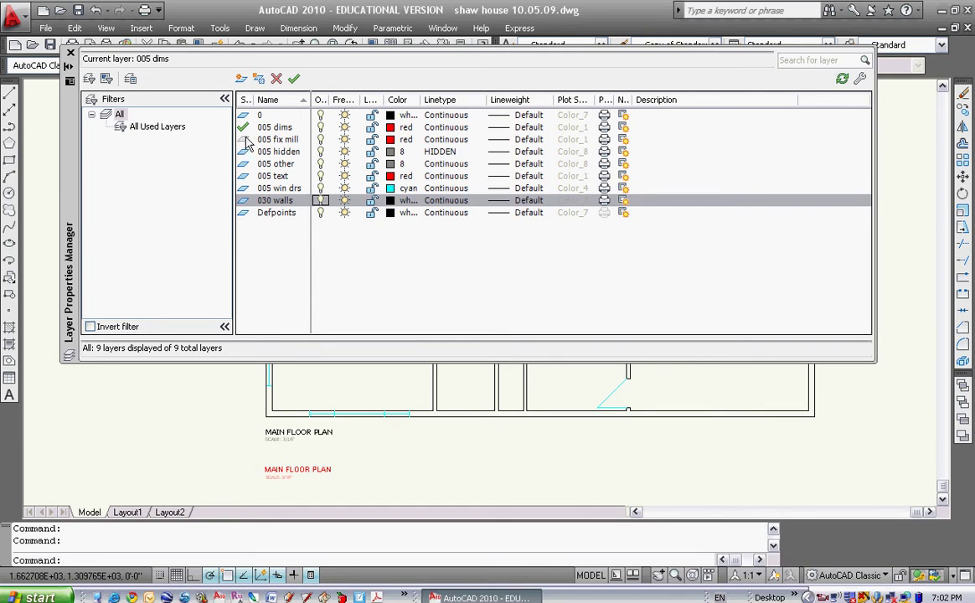
left_click(266, 154)
right_click(267, 155)
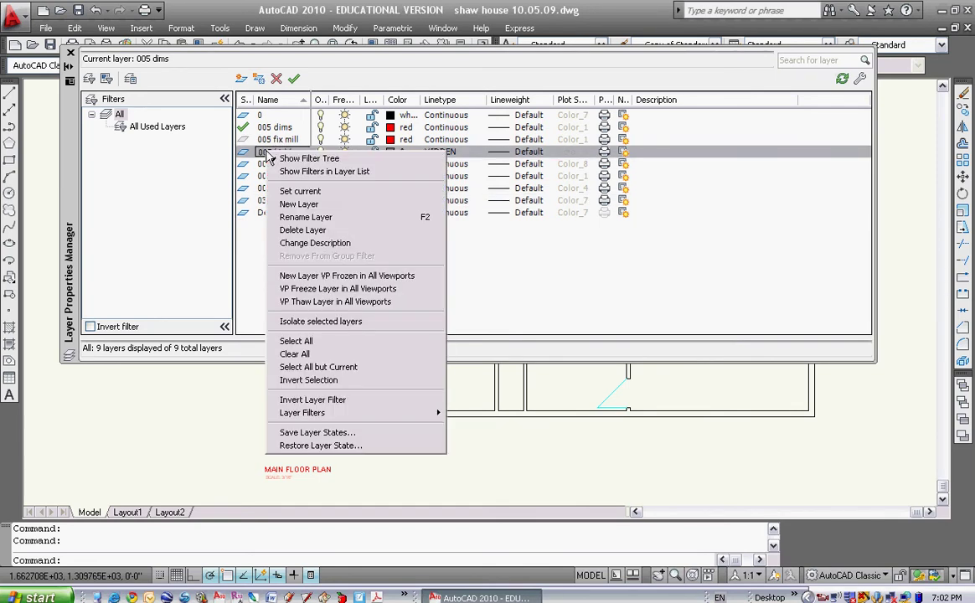
key("Delete")
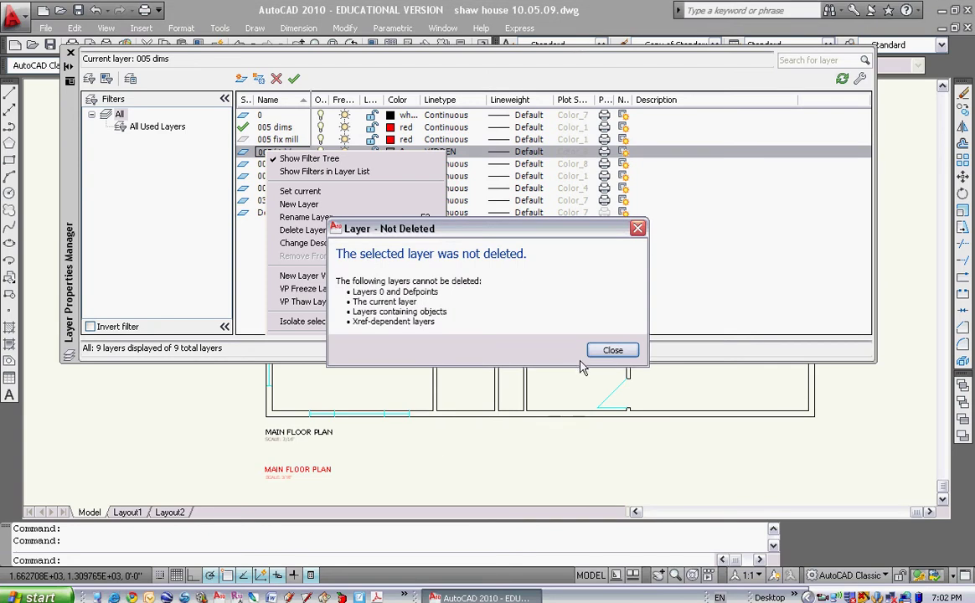
left_click(615, 353)
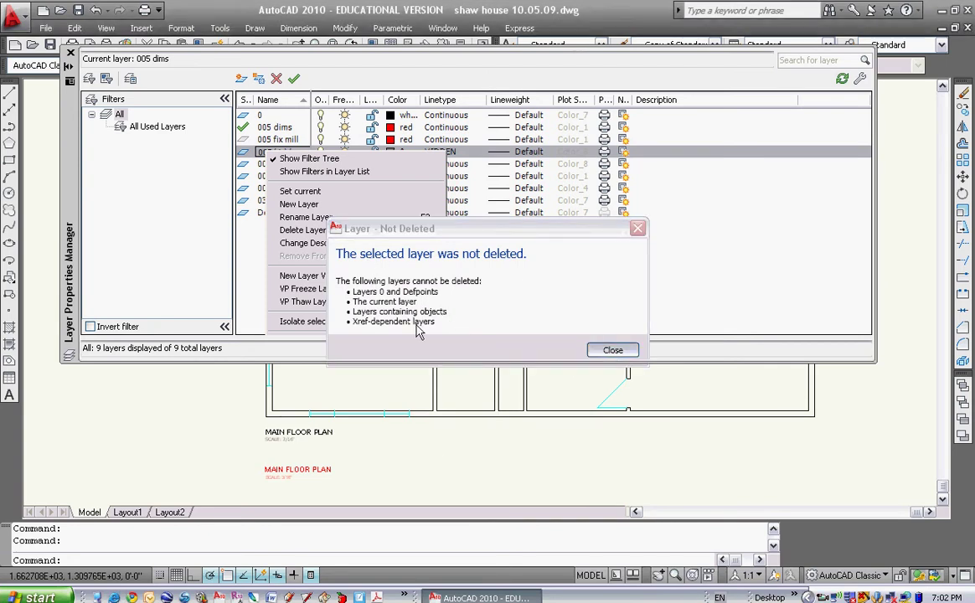
Step: Close the layer manager, recentre the floor plan, and check the top wall's layer
left_click(70, 55)
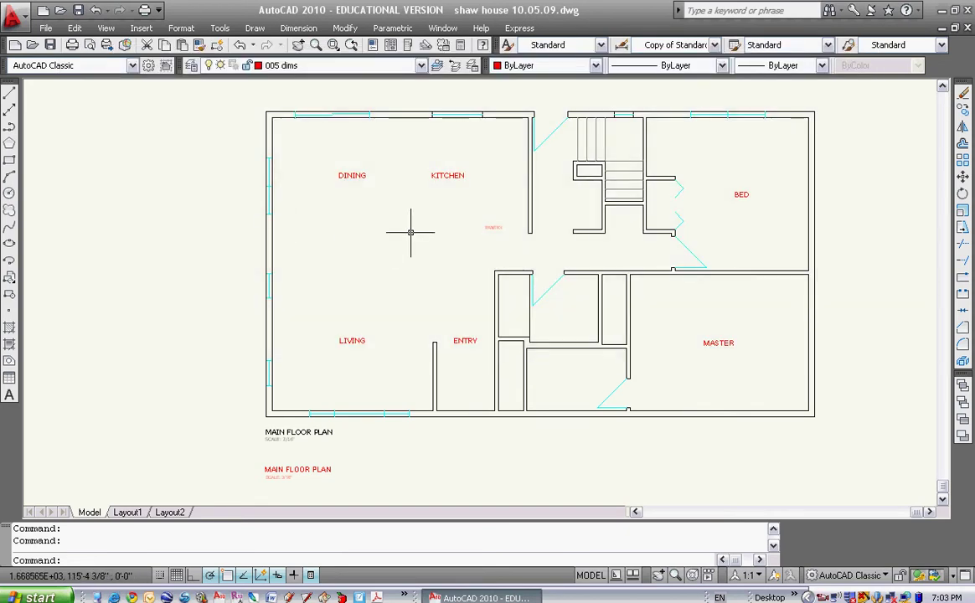
middle_click_drag(362, 212, 330, 249)
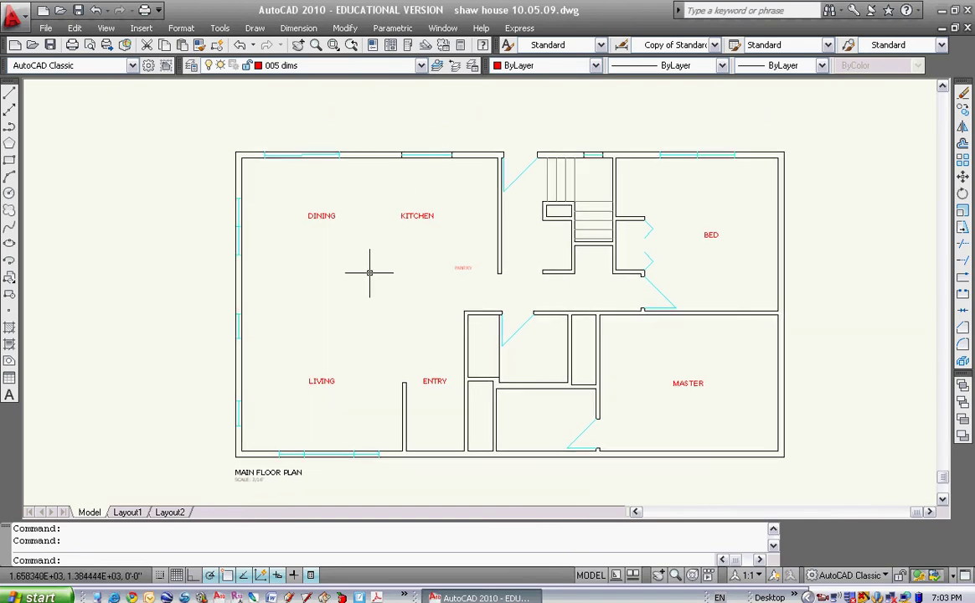
middle_click_drag(387, 256, 373, 251)
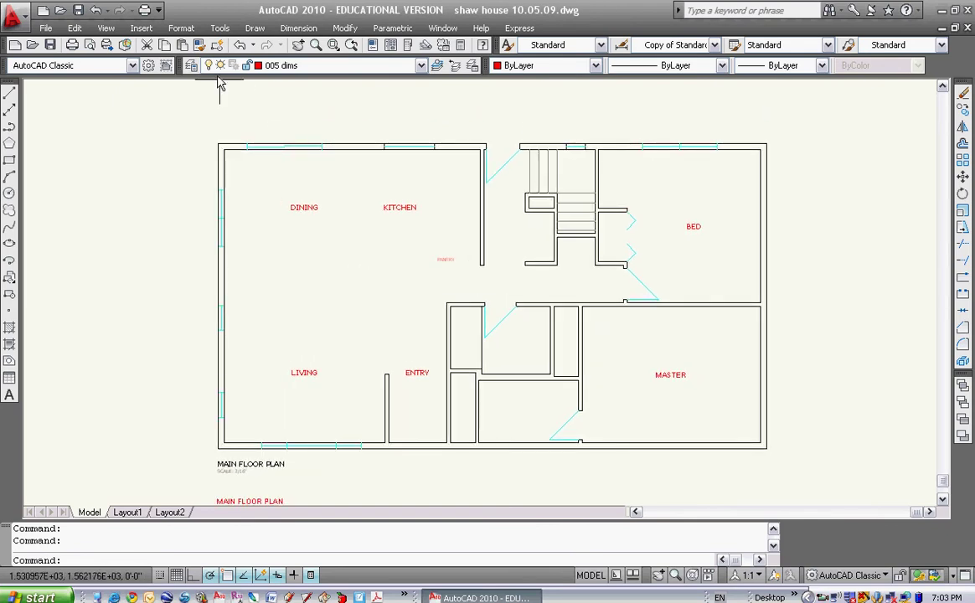
left_click(285, 66)
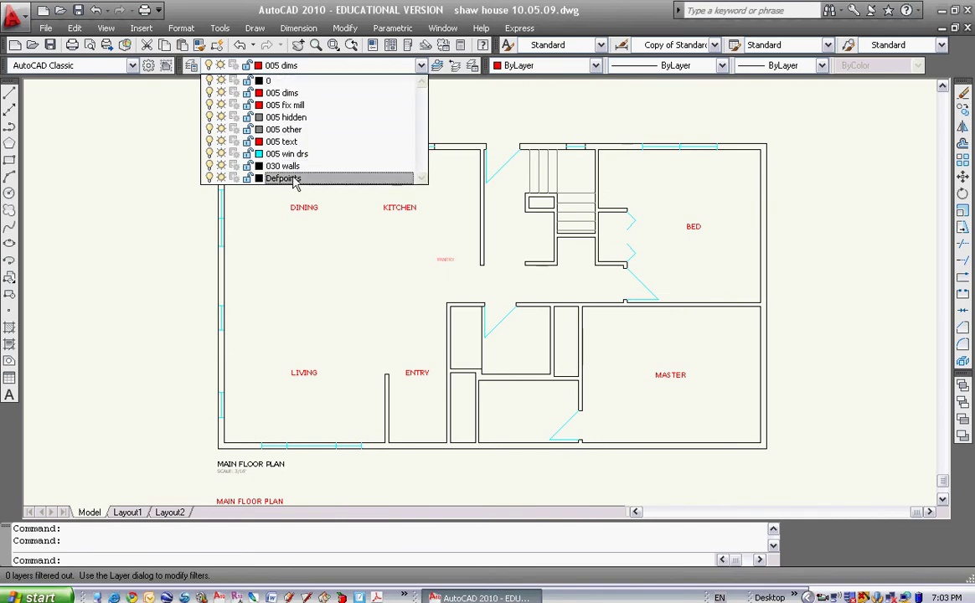
left_click(302, 255)
left_click(256, 147)
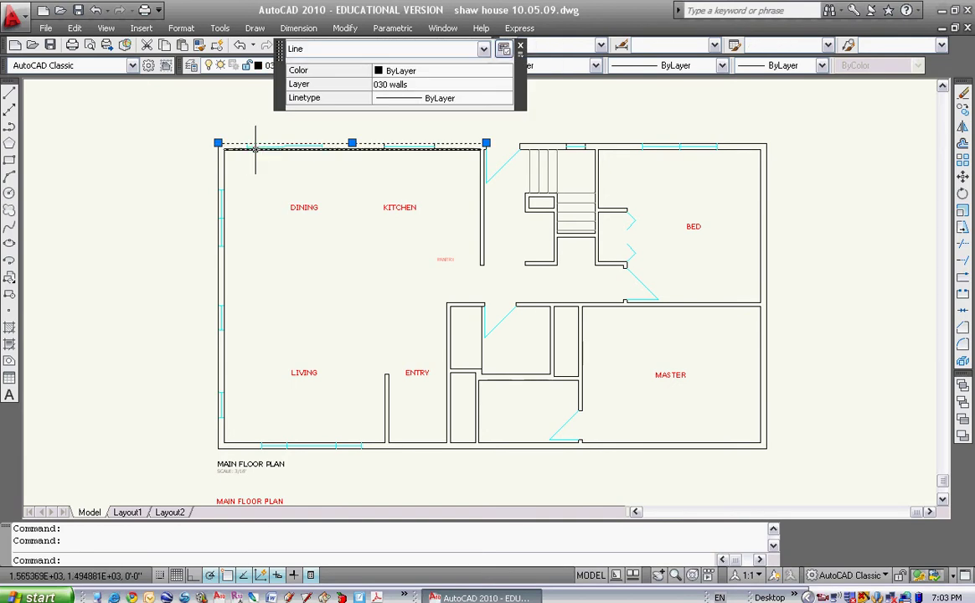
key("Escape")
key("Escape")
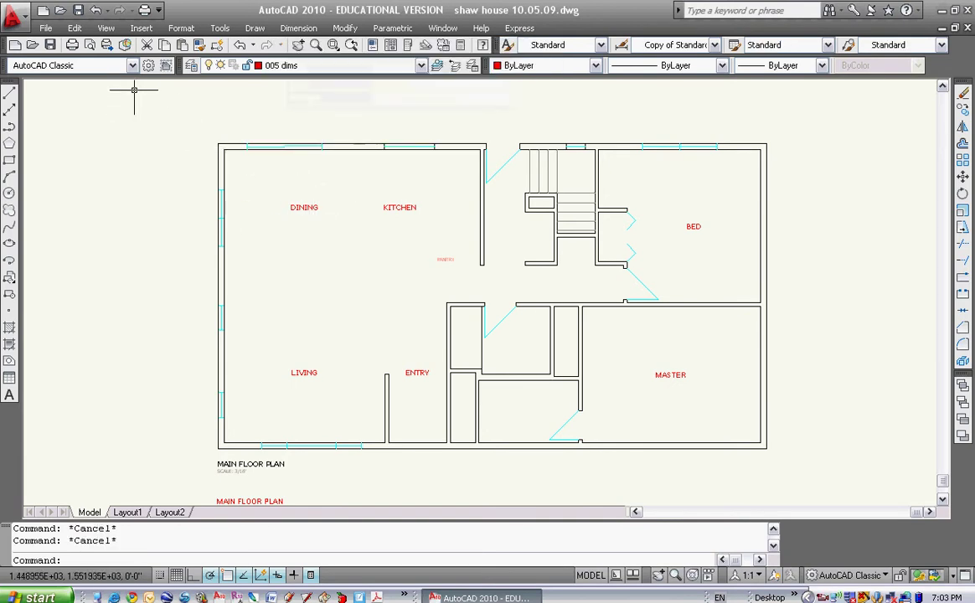
Step: Make 005 hidden the current layer and draw a dashed line above the plan's top-left corner
left_click(419, 66)
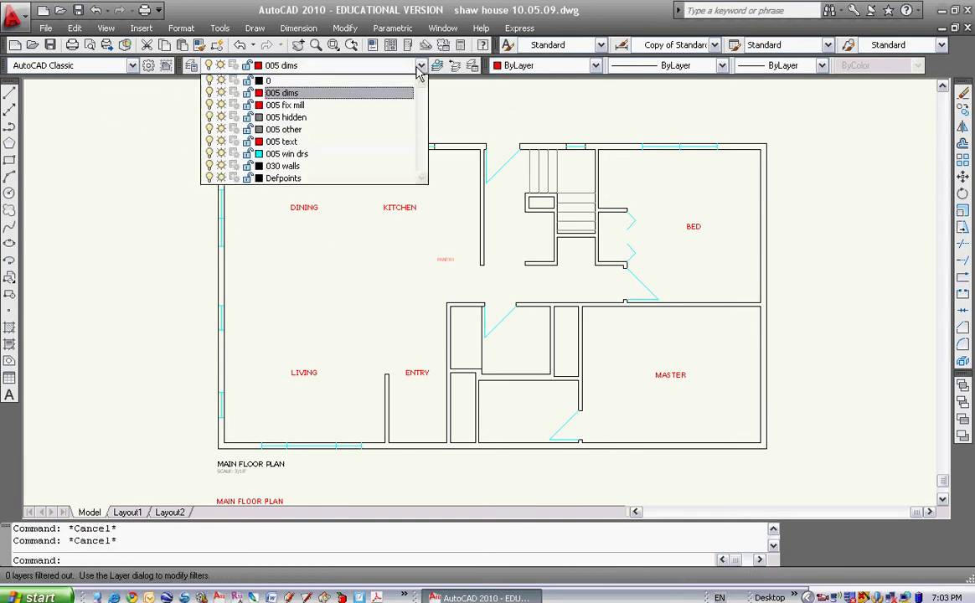
left_click(290, 118)
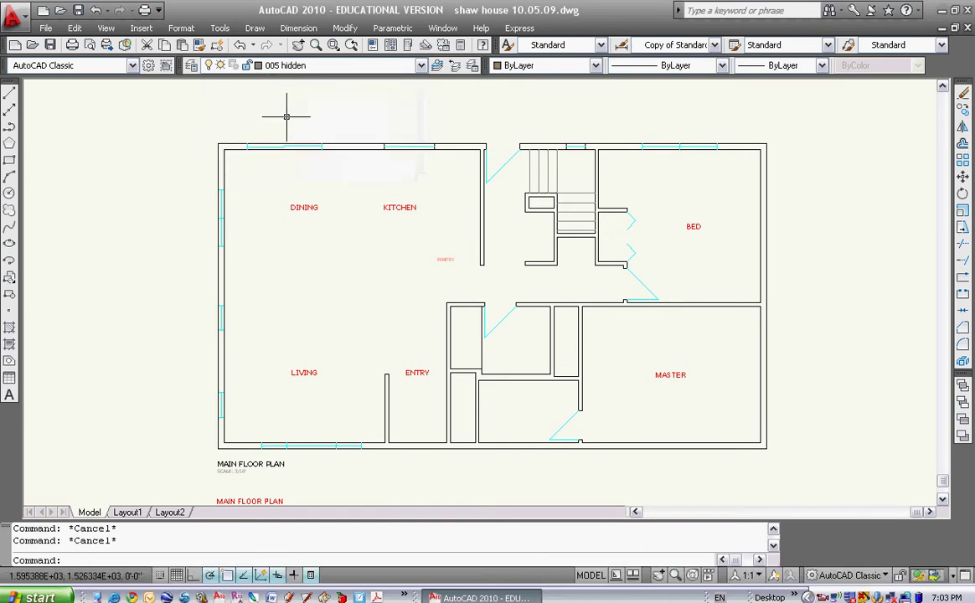
left_click(15, 96)
left_click(161, 94)
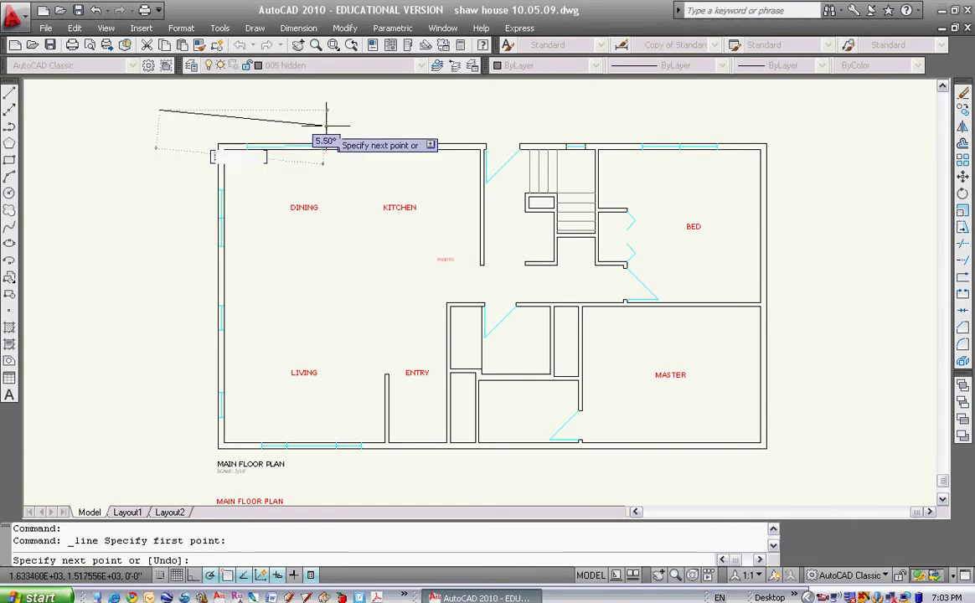
left_click(350, 109)
key("Escape")
key("Escape")
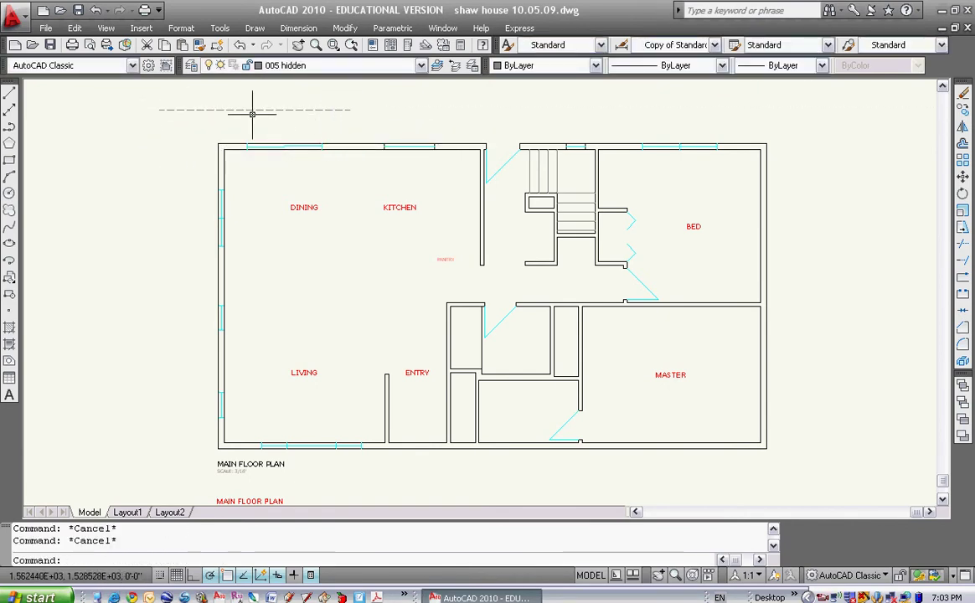
Step: Match the dashed line's properties onto the two short interior walls west of MASTER
left_click(199, 46)
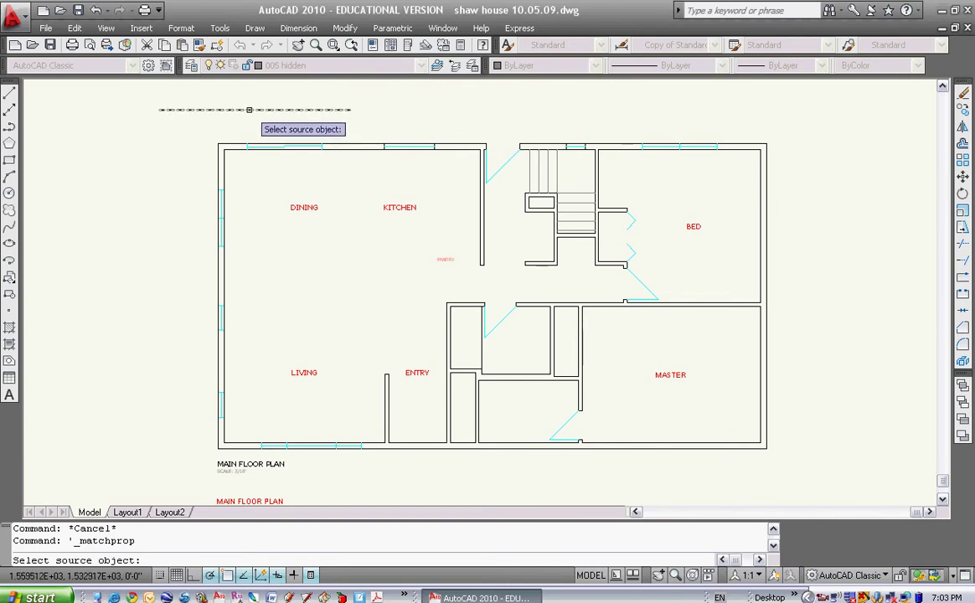
left_click(248, 110)
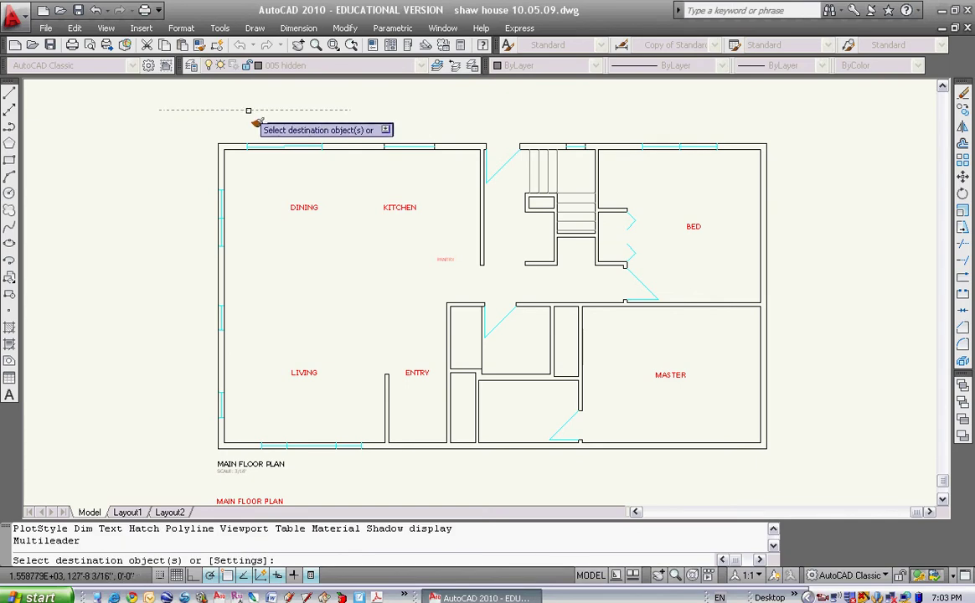
left_click(585, 345)
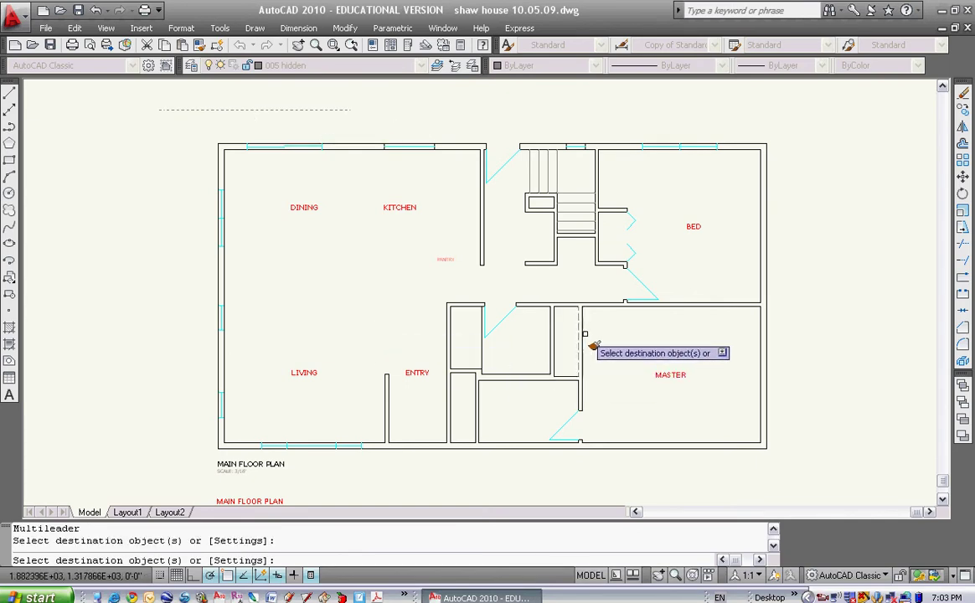
left_click(560, 343)
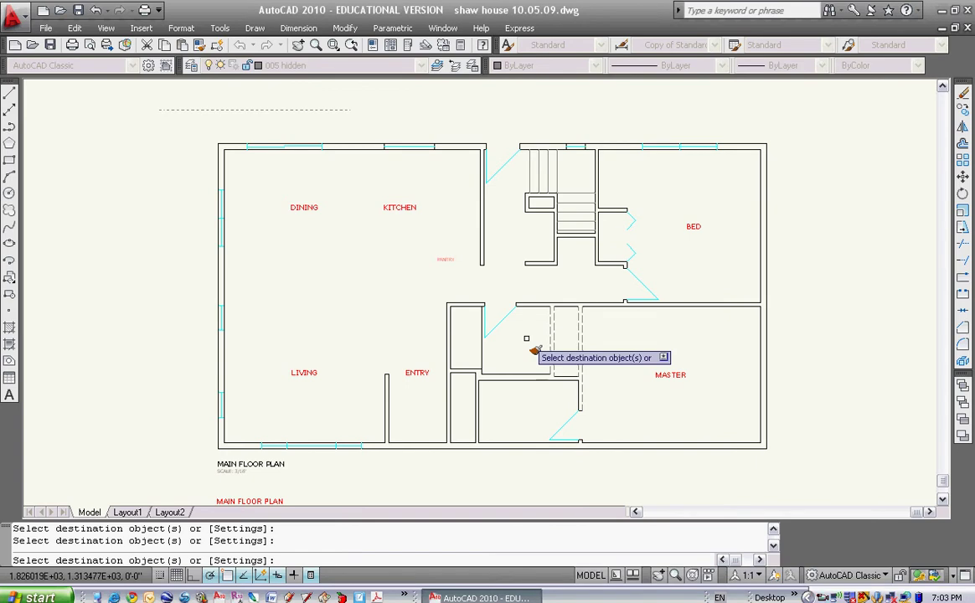
key("Return")
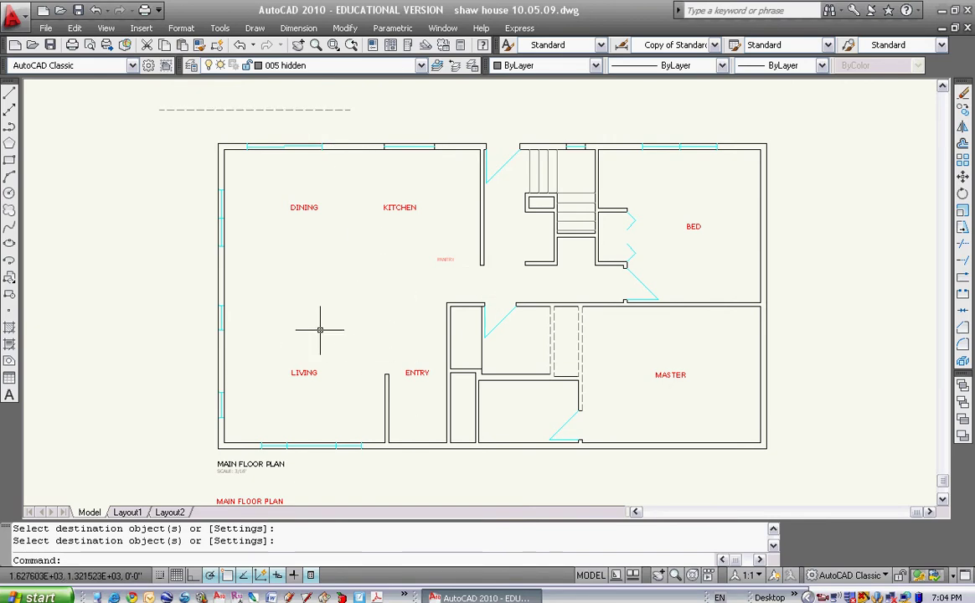
Step: Make 005 win drs the current layer
left_click(420, 66)
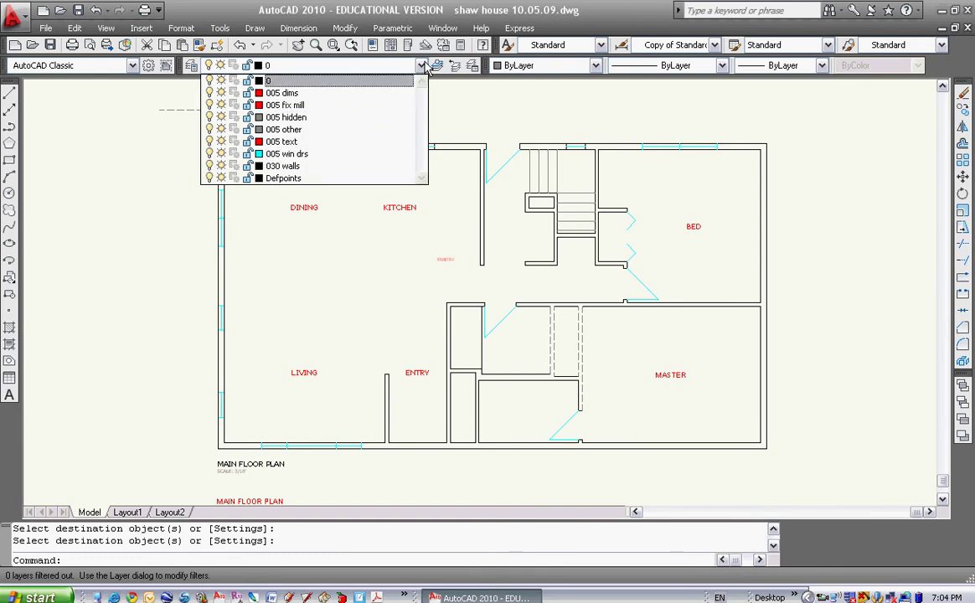
left_click(423, 69)
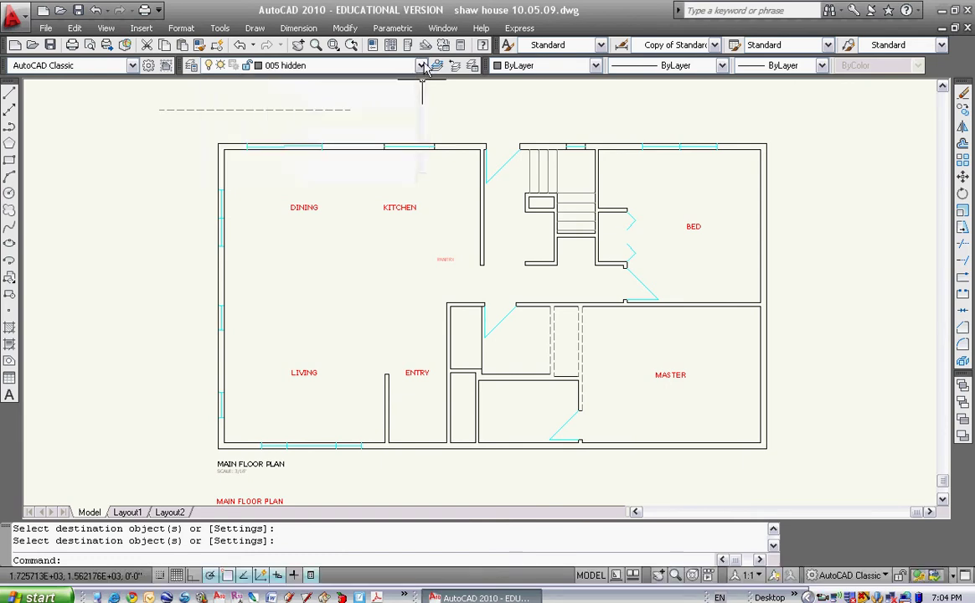
left_click(423, 69)
left_click(287, 154)
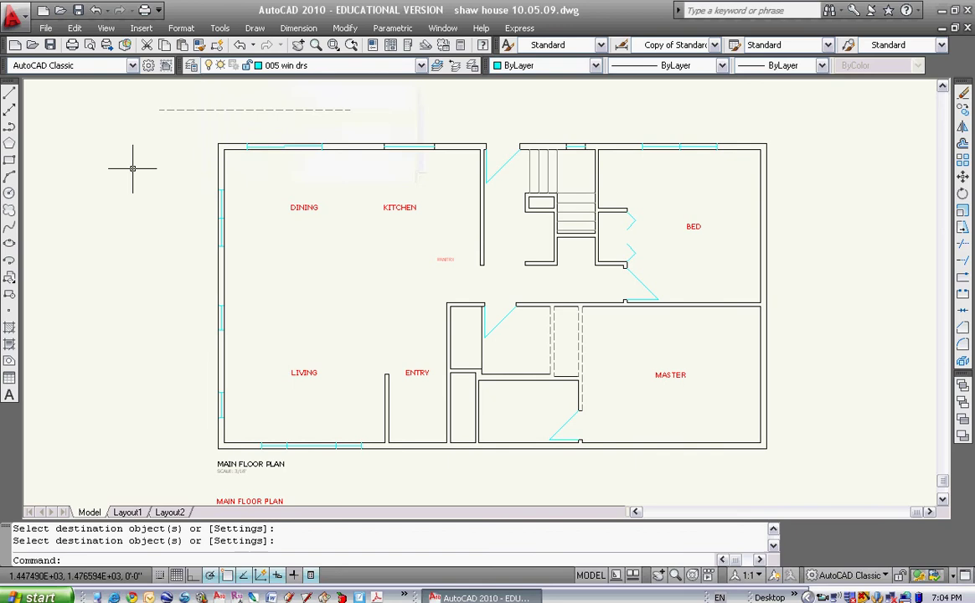
Step: Apply the cyan line's properties to the left and bottom walls, then undo the change
left_click(10, 96)
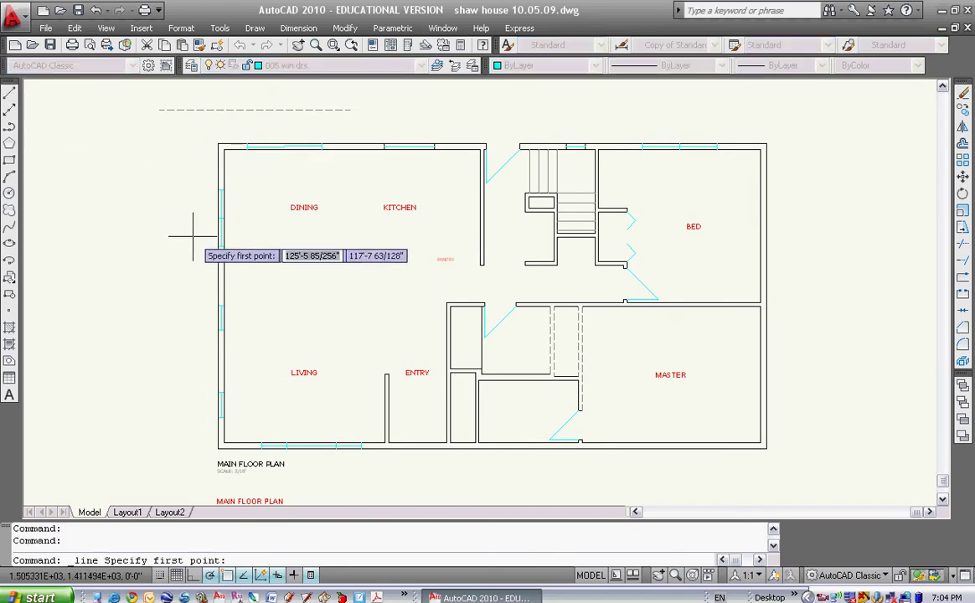
left_click(185, 234)
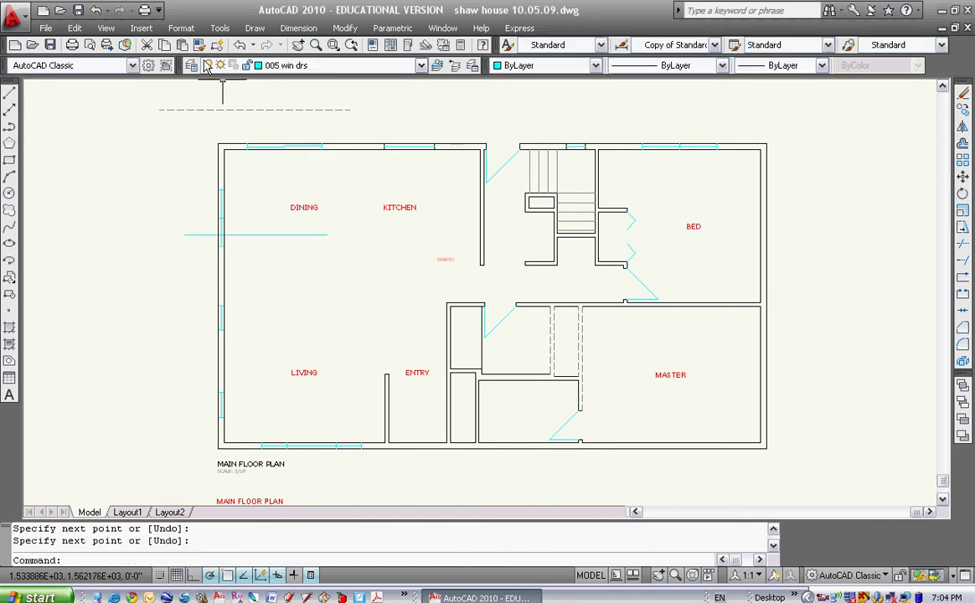
left_click(200, 44)
left_click(285, 234)
left_click(266, 267)
left_click(207, 280)
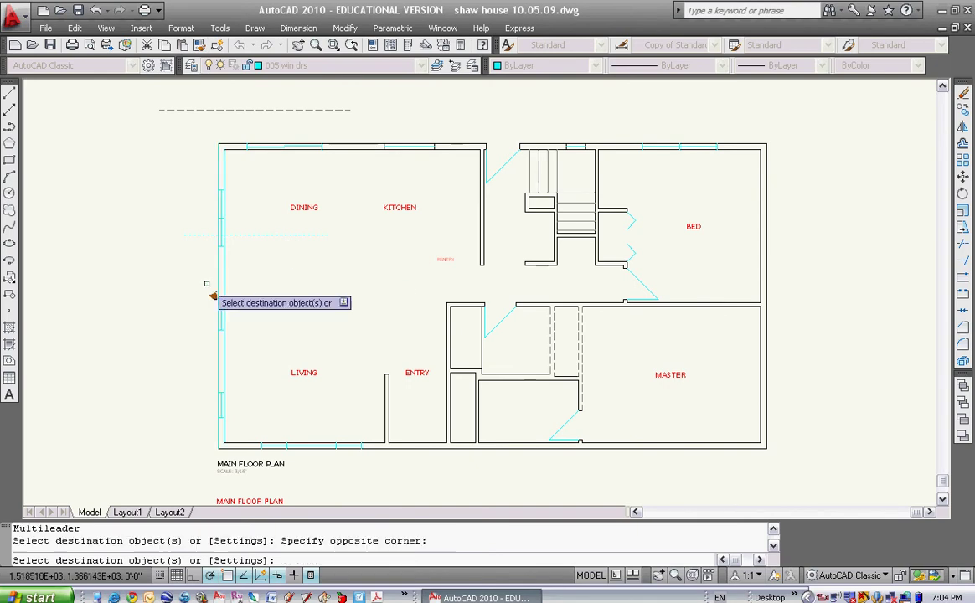
left_click(240, 436)
left_click(230, 457)
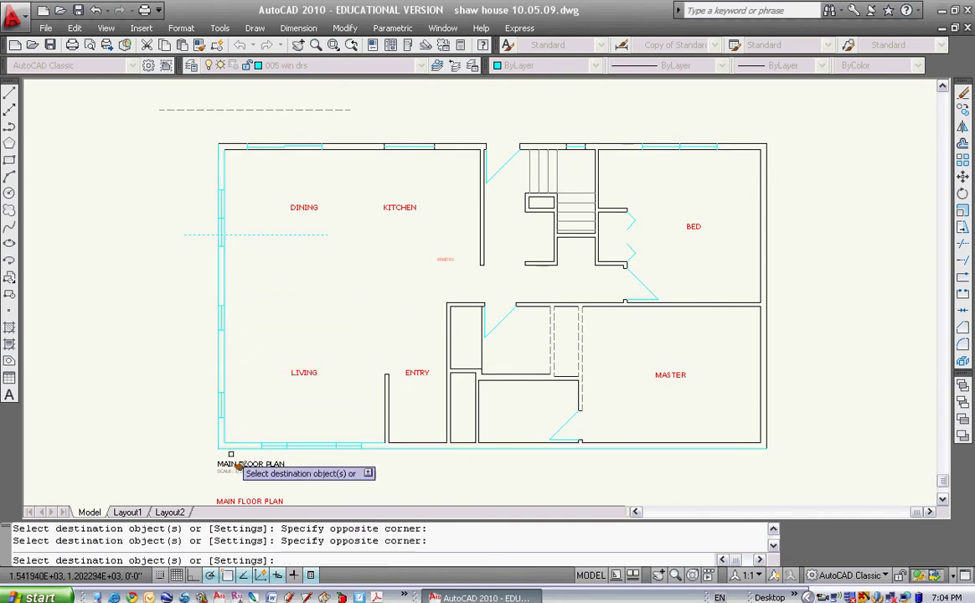
key("Return")
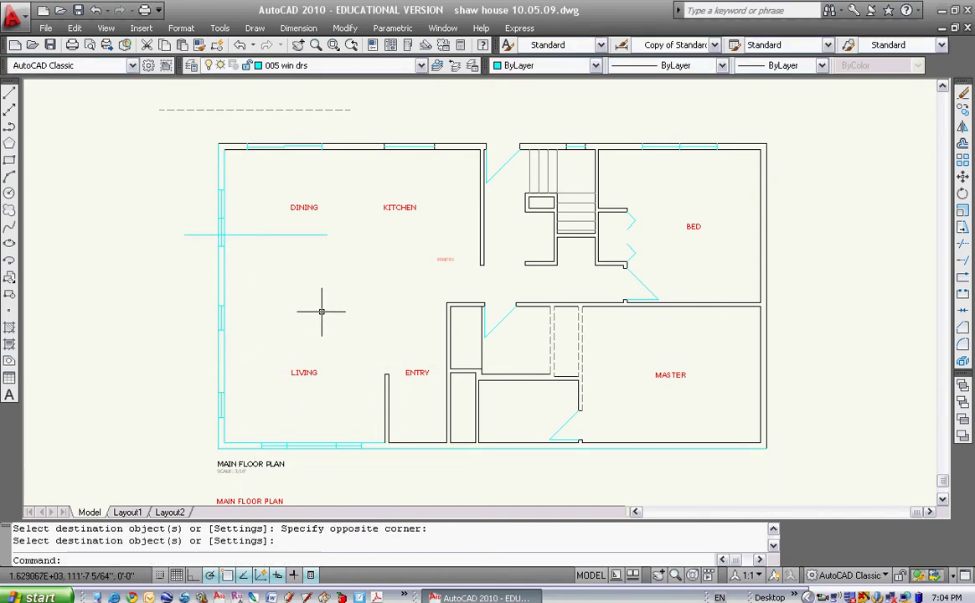
key("ctrl+z")
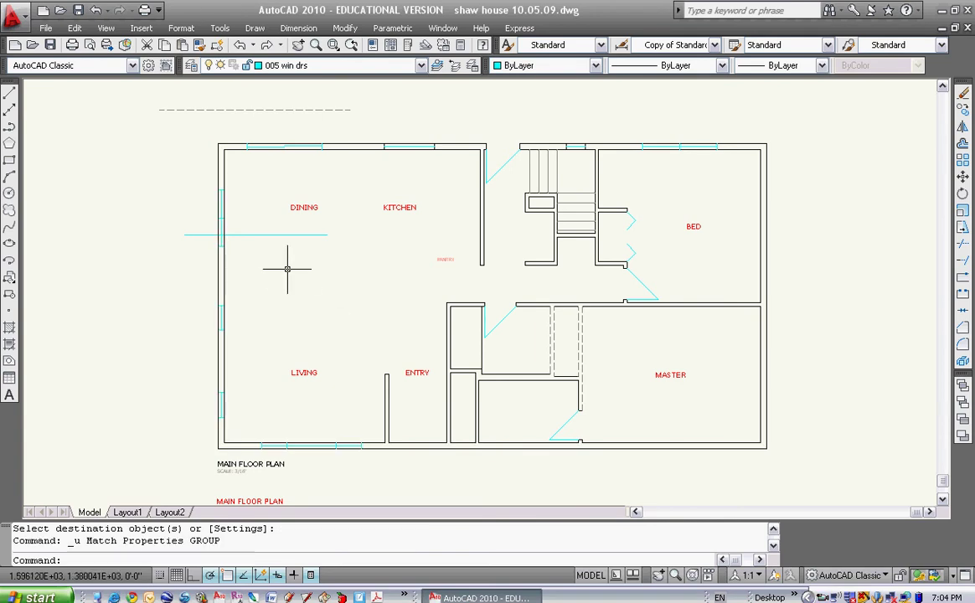
Step: Erase the cyan line and the dashed sample line with the E command and window selections
type("e")
key("Return")
left_click(251, 205)
left_click(220, 249)
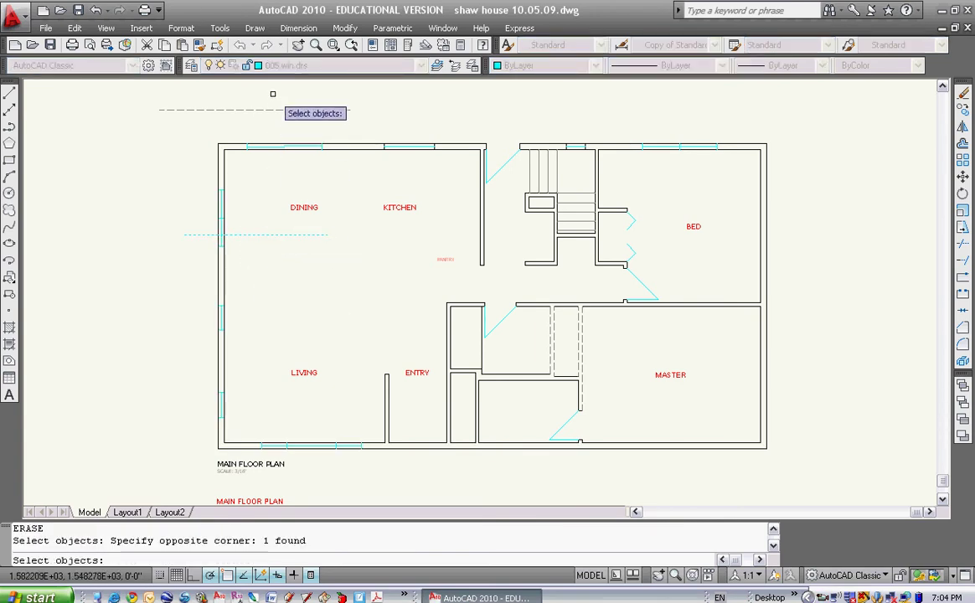
left_click(245, 84)
left_click(235, 116)
key("Return")
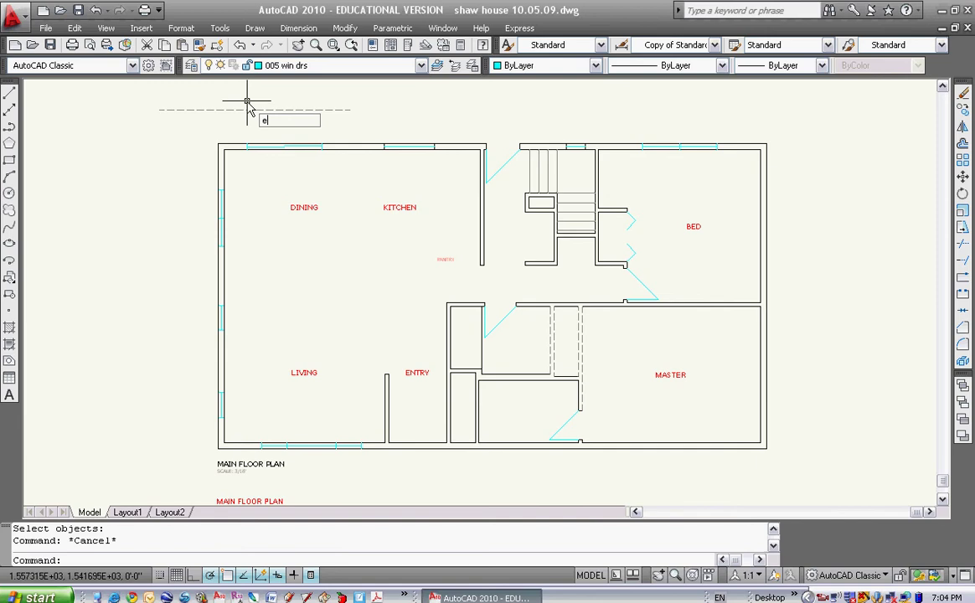
type("e")
key("Return")
left_click(424, 83)
left_click(236, 128)
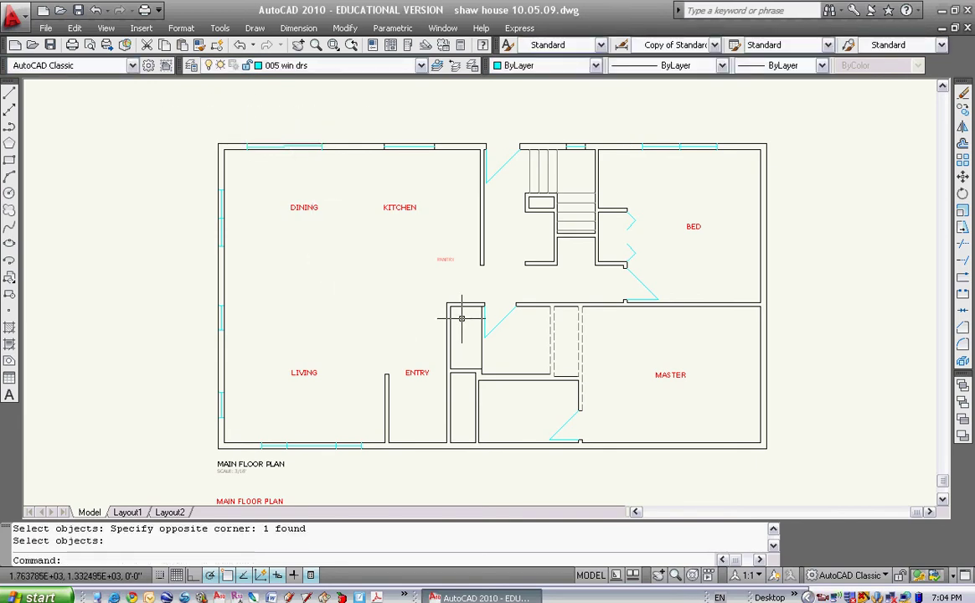
Step: Draw a horizontal line and a vertical line to the right of the floor plan
scroll(460, 318, "down", 3)
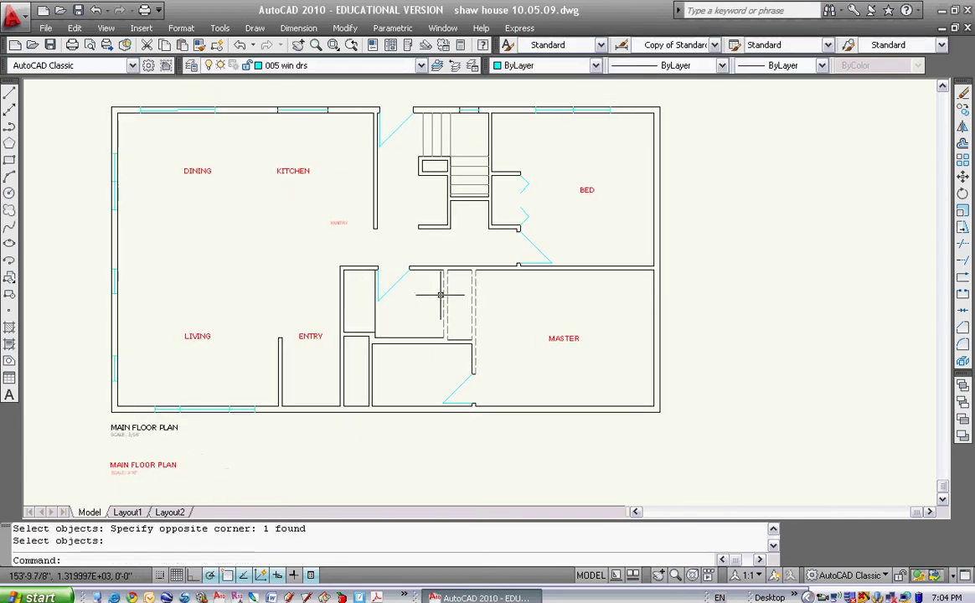
left_click(12, 95)
left_click(509, 393)
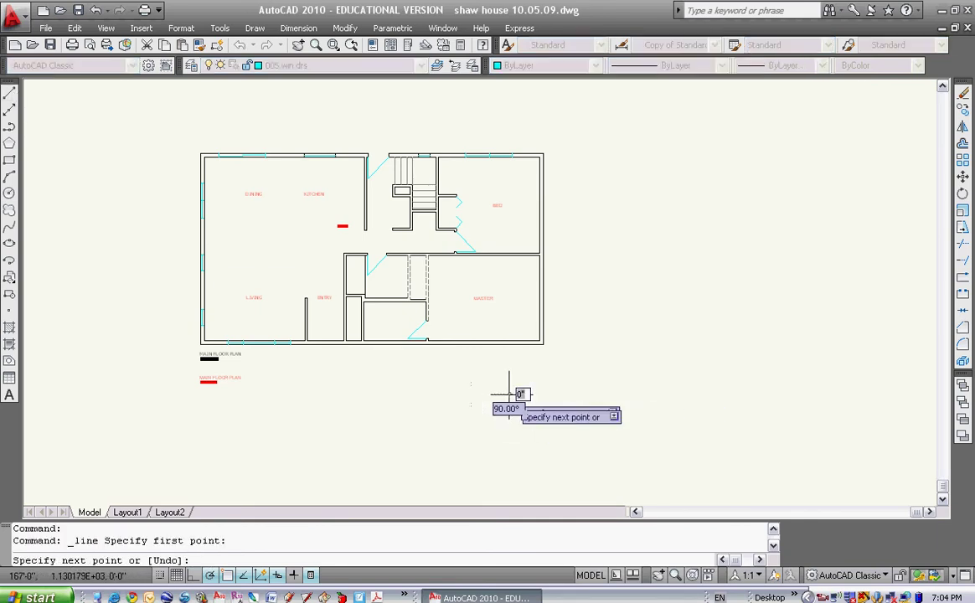
left_click(669, 381)
key("Return")
key("Return")
left_click(710, 303)
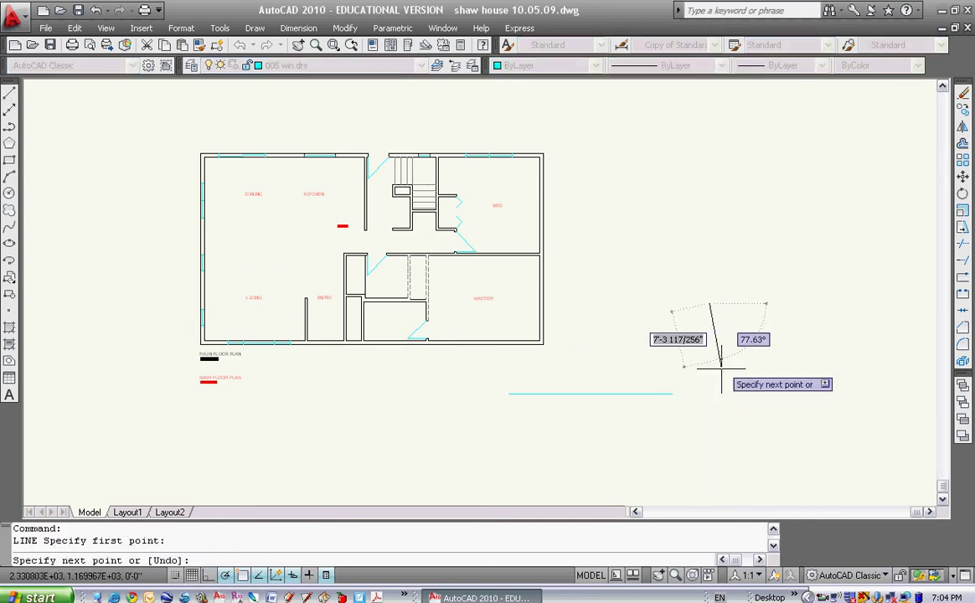
left_click(703, 437)
key("Return")
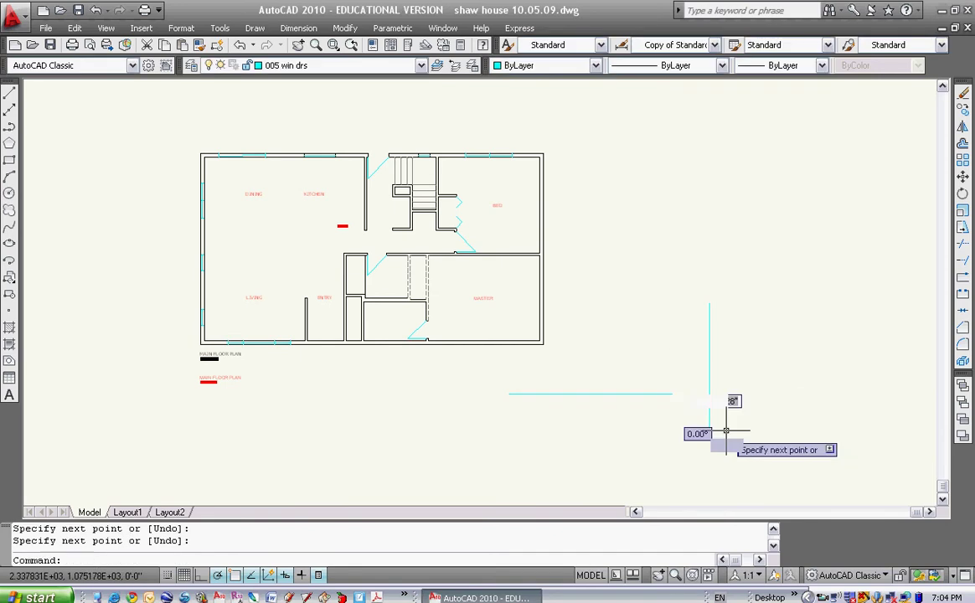
Step: Fillet the horizontal and vertical lines into a square corner
left_click(963, 347)
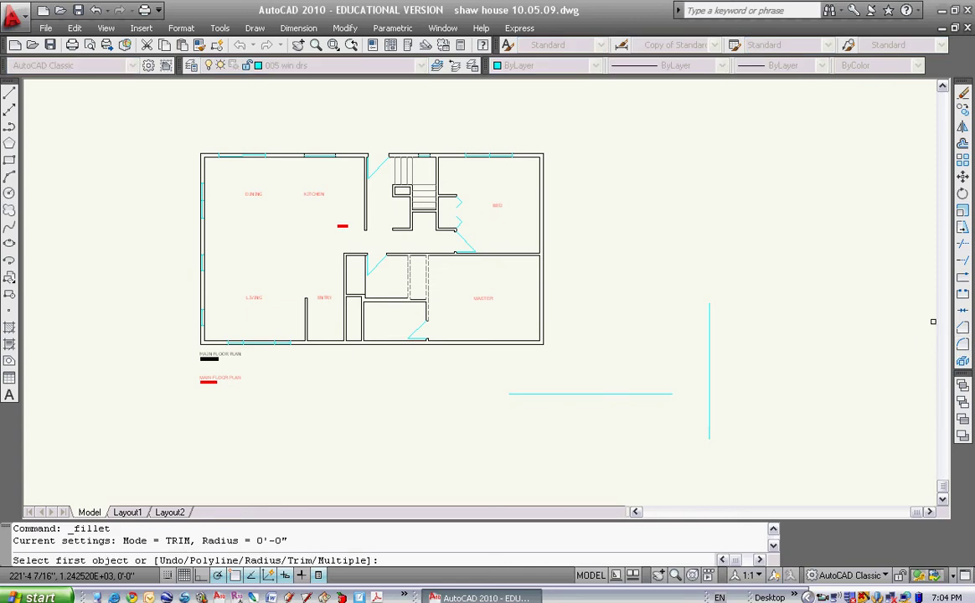
left_click(663, 393)
left_click(708, 367)
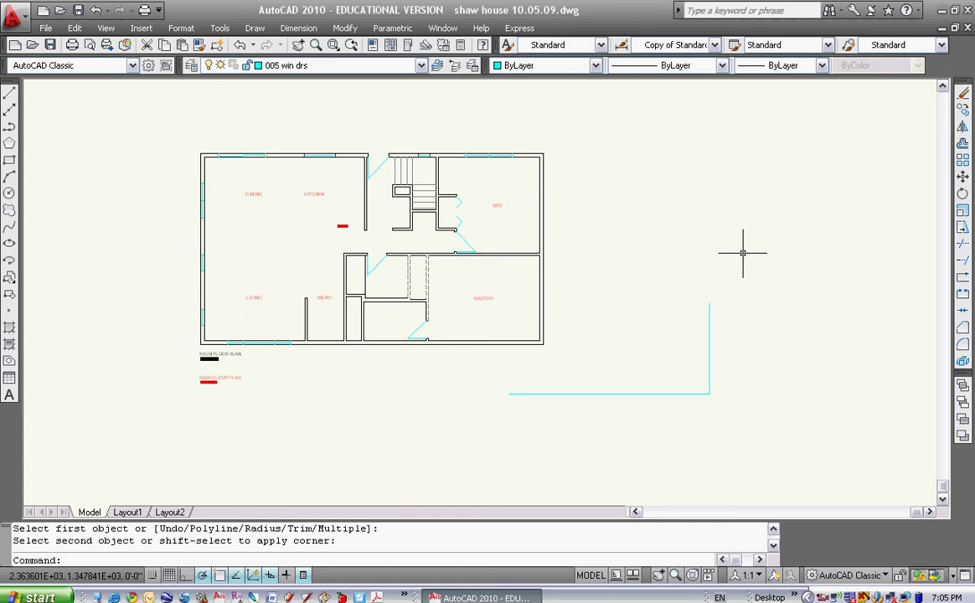
Step: Cancel the leftover fillet command and bring the floor plans back into view
scroll(616, 264, "down", 3)
middle_click_drag(614, 305, 423, 314)
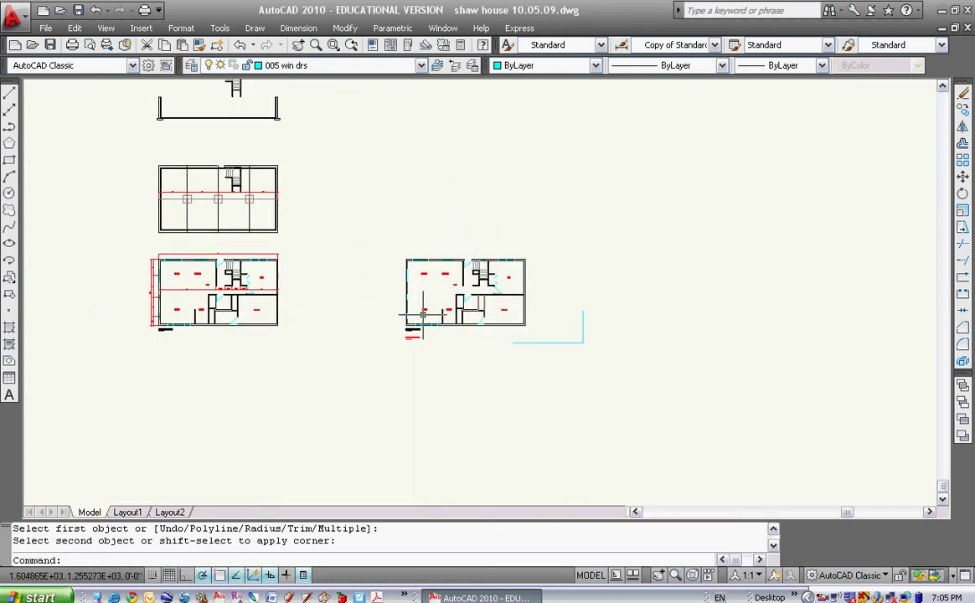
scroll(459, 310, "up", 3)
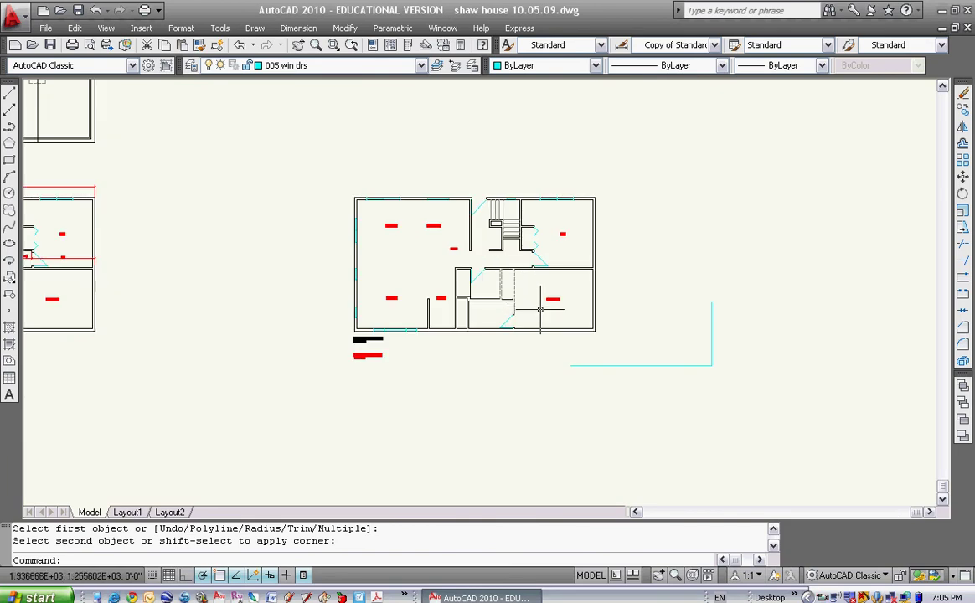
key("Escape")
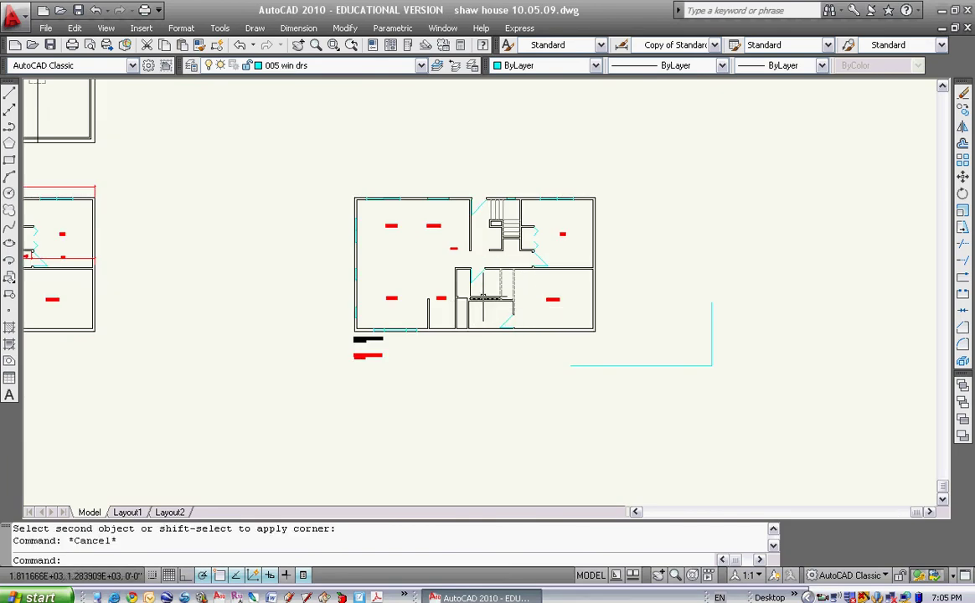
scroll(484, 302, "up", 2)
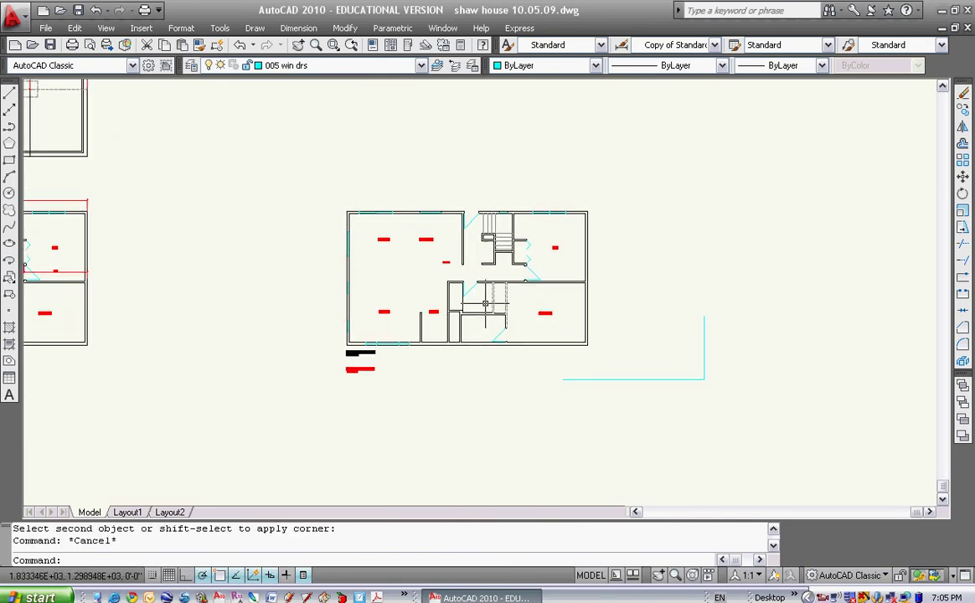
Step: Turn off 005 hidden, 005 fix mill, 005 other and one more layer, leaving only walls visible
left_click(421, 65)
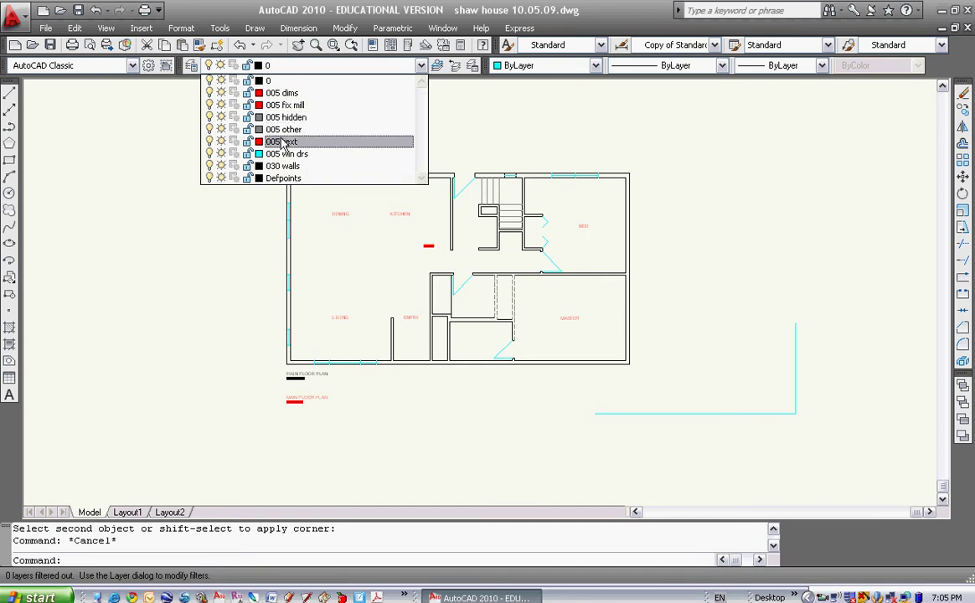
left_click(209, 154)
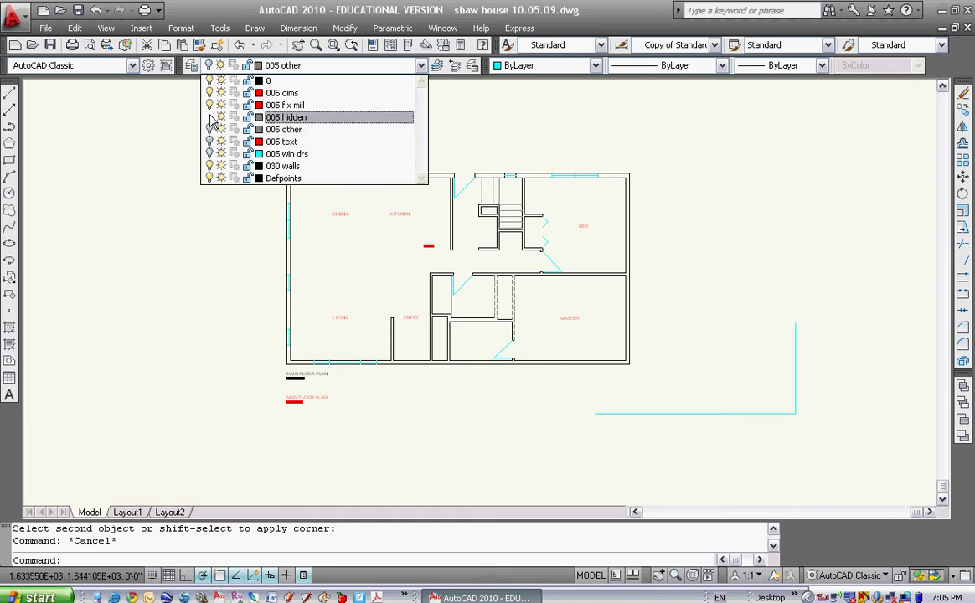
left_click(210, 117)
left_click(209, 104)
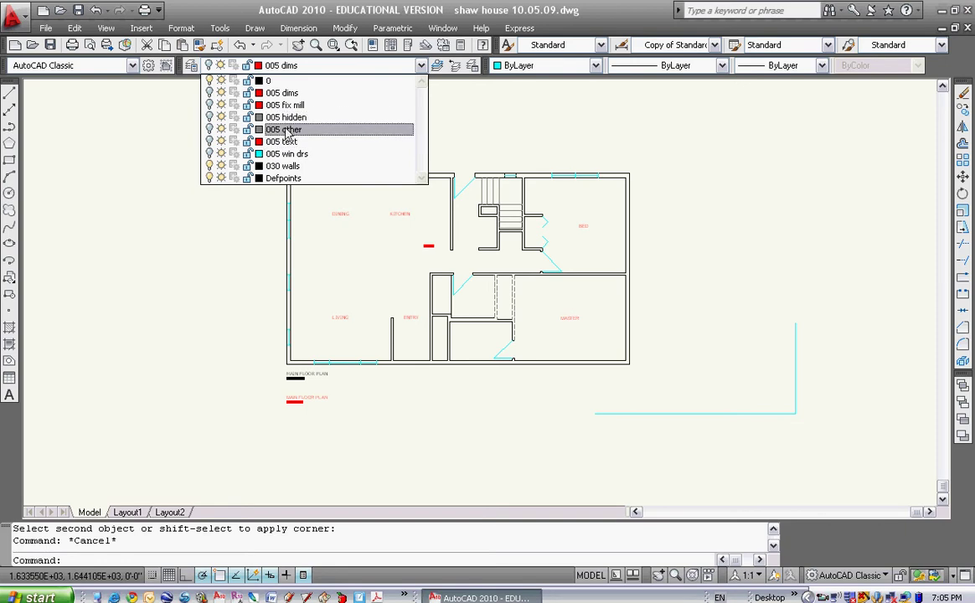
left_click(210, 129)
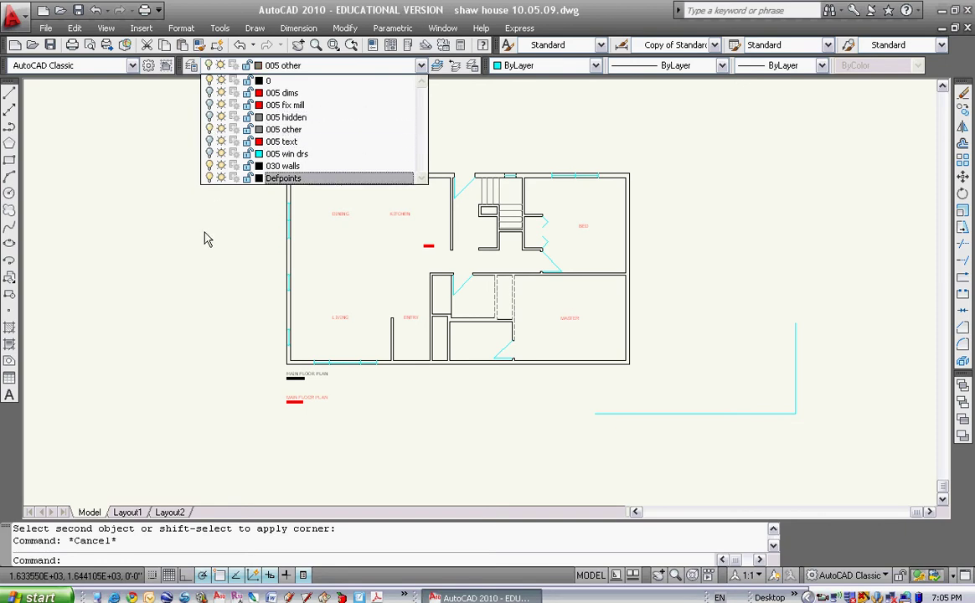
left_click(207, 236)
left_click(486, 320)
middle_click_drag(473, 326, 440, 334)
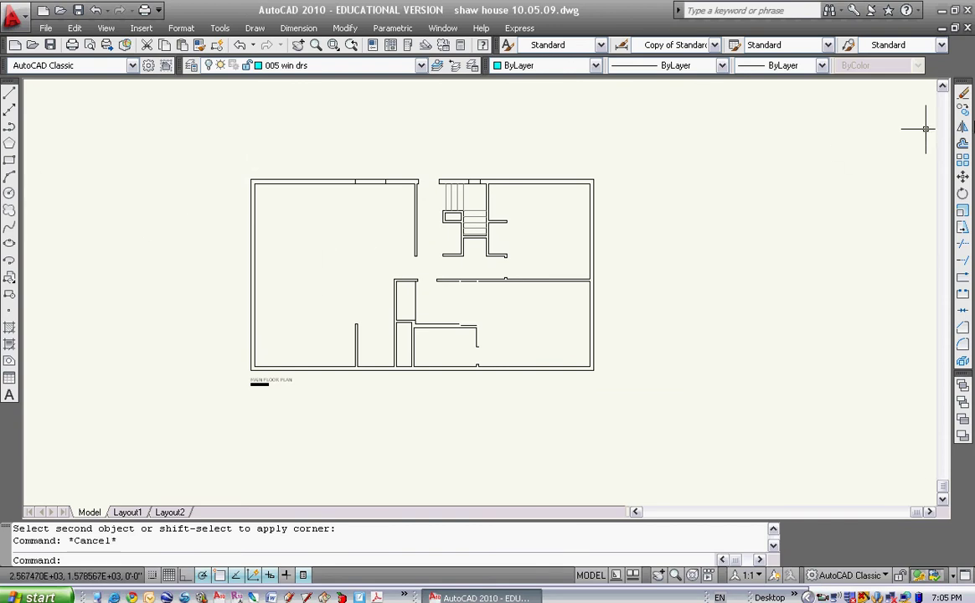
Step: Window-select the visible walls and copy them directly above the original plan
left_click(962, 116)
left_click(223, 161)
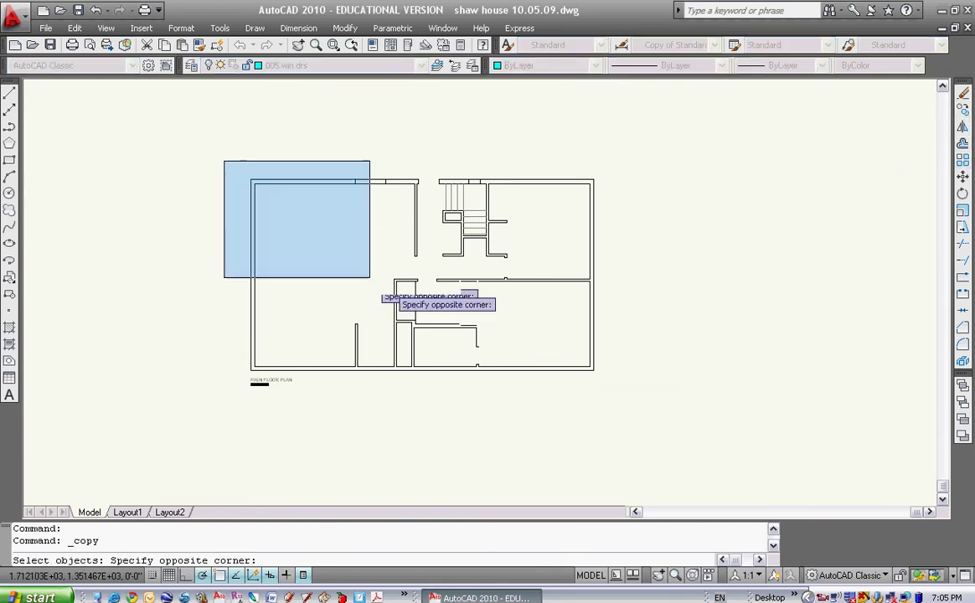
left_click(637, 409)
key("Return")
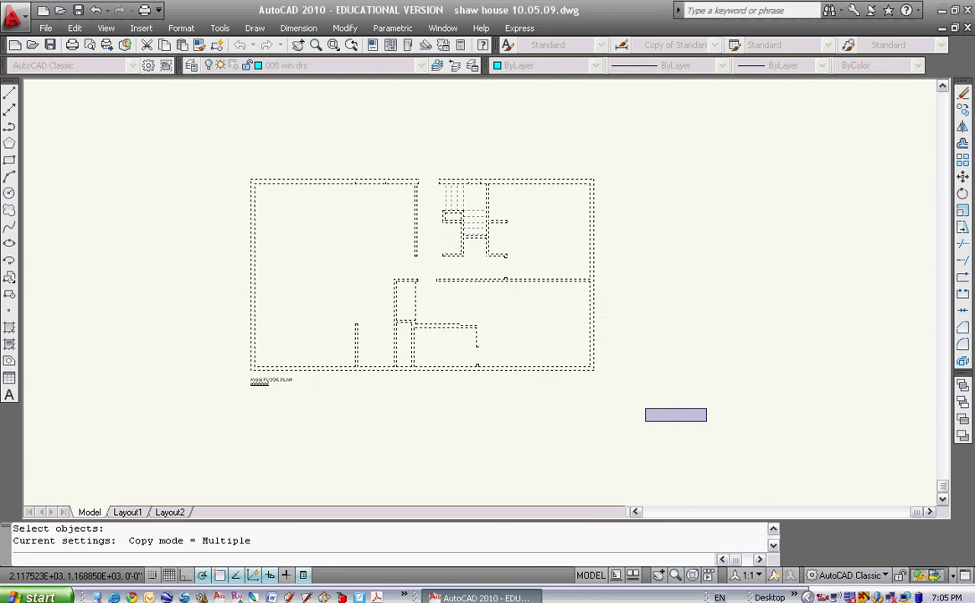
left_click(634, 399)
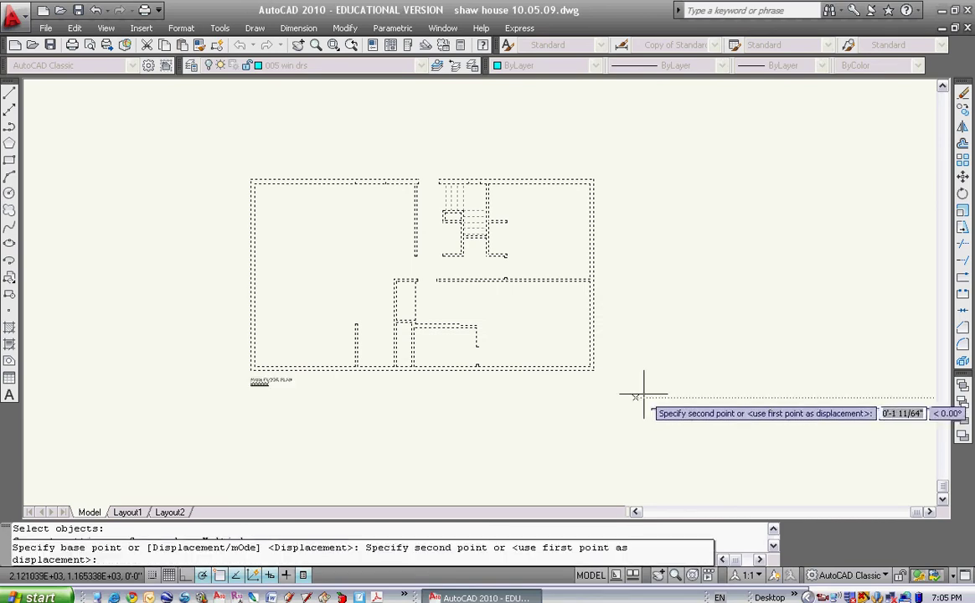
scroll(638, 160, "down", 5)
middle_click_drag(637, 158, 627, 235)
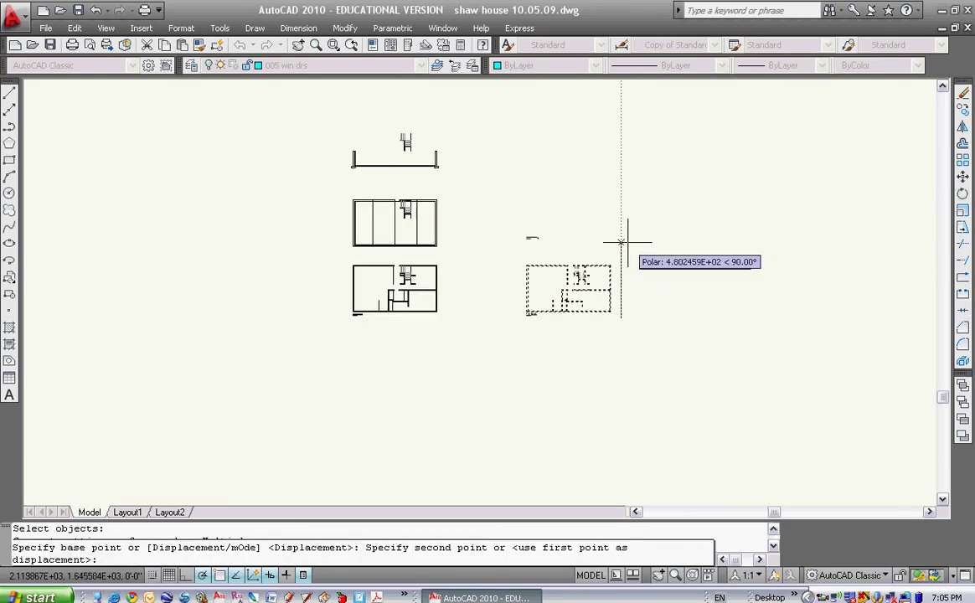
left_click(627, 236)
scroll(563, 207, "up", 4)
scroll(562, 208, "up", 2)
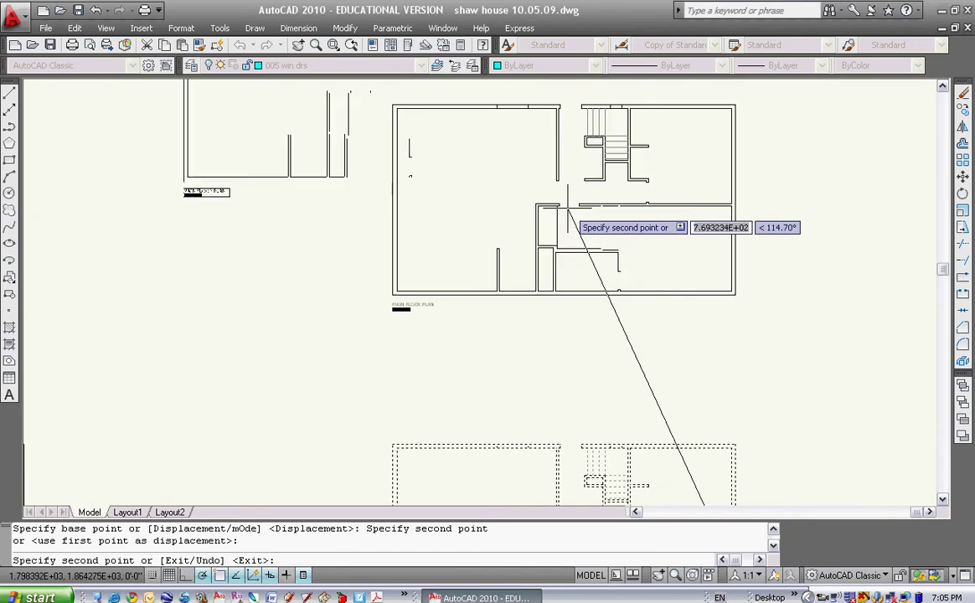
key("Escape")
Step: Turn all the layers back on and bring the lower floor plan back into view
mouse_move(558, 266)
middle_mouse_down()
mouse_move(583, 326)
mouse_move(562, 339)
middle_mouse_up()
scroll(583, 329, "up", 2)
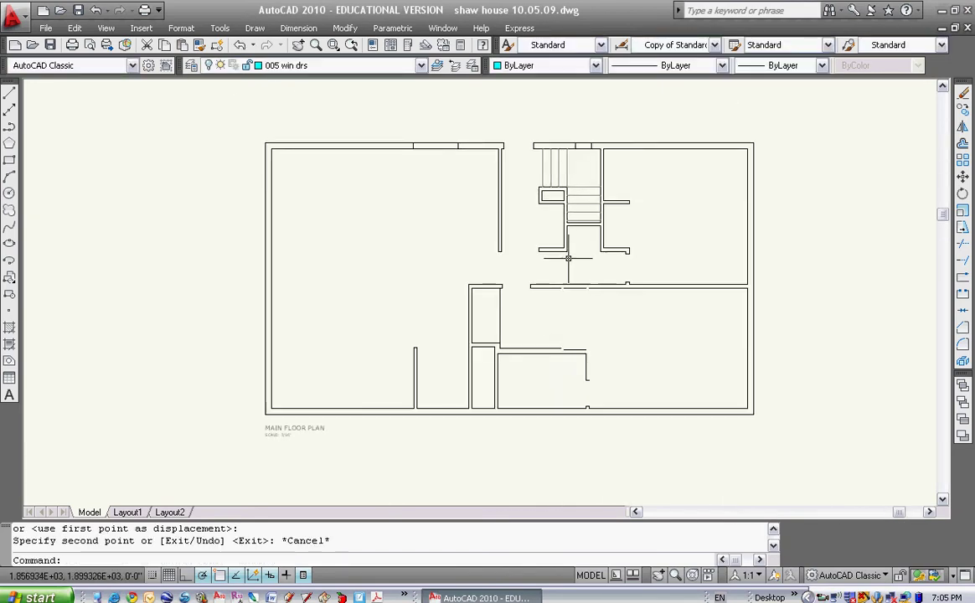
key("Escape")
left_click(419, 66)
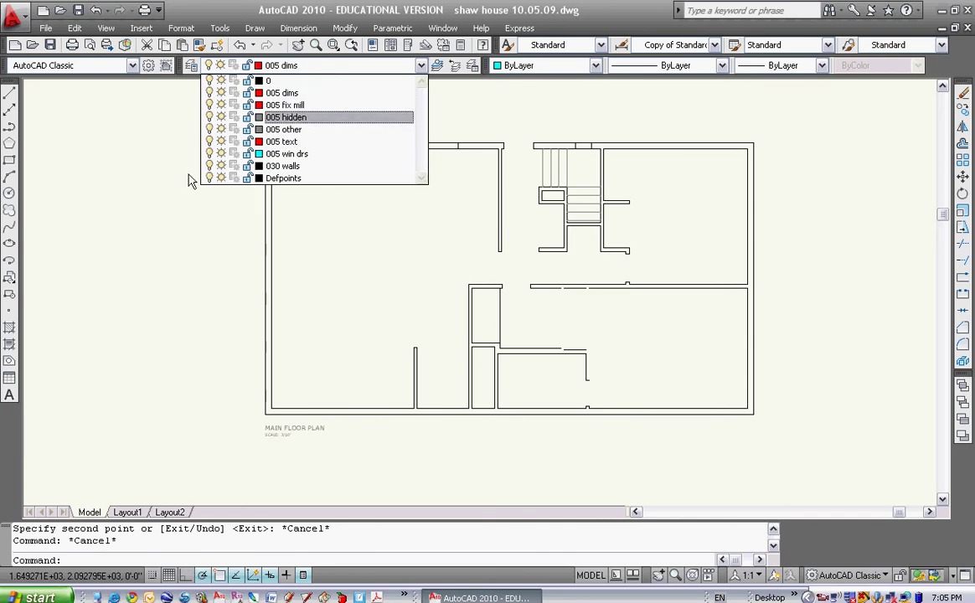
left_click(268, 153)
scroll(540, 381, "down", 5)
middle_click_drag(540, 381, 523, 251)
scroll(525, 291, "up", 5)
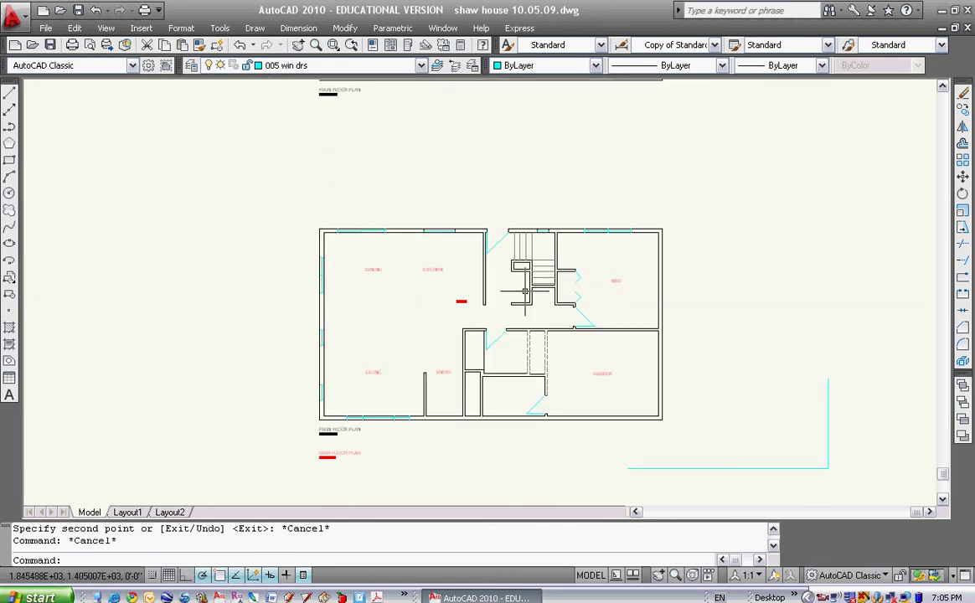
scroll(501, 349, "down", 3)
scroll(522, 370, "up", 8)
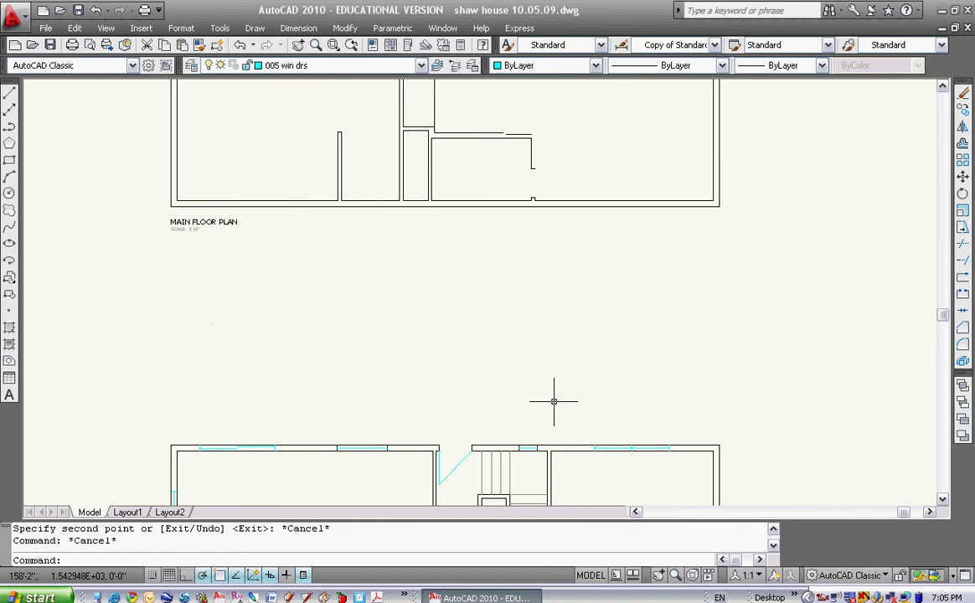
scroll(505, 275, "down", 4)
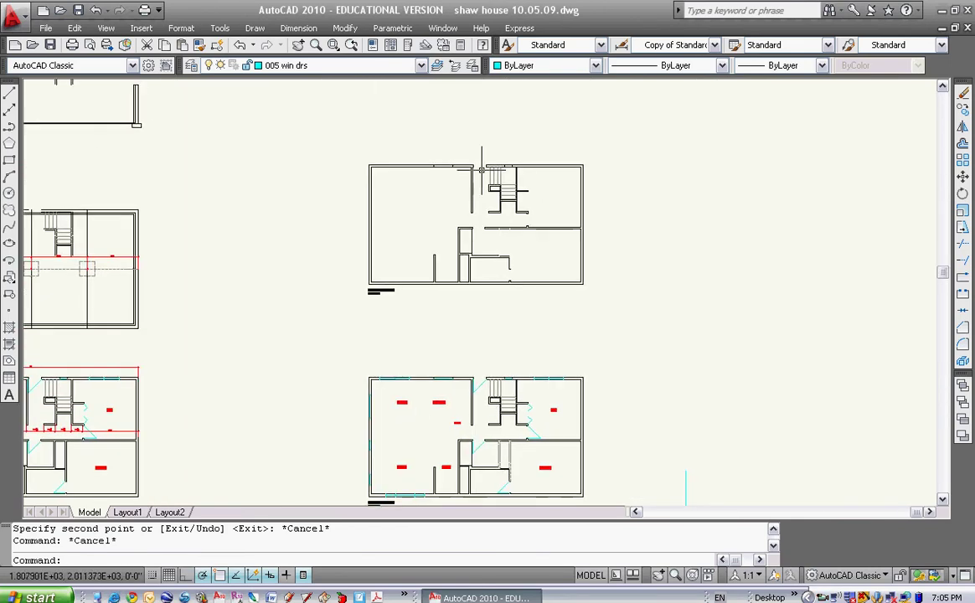
scroll(500, 257, "up", 3)
Step: Begin erasing the interior walls, then undo and cancel the unfinished selection
type("e")
key("Return")
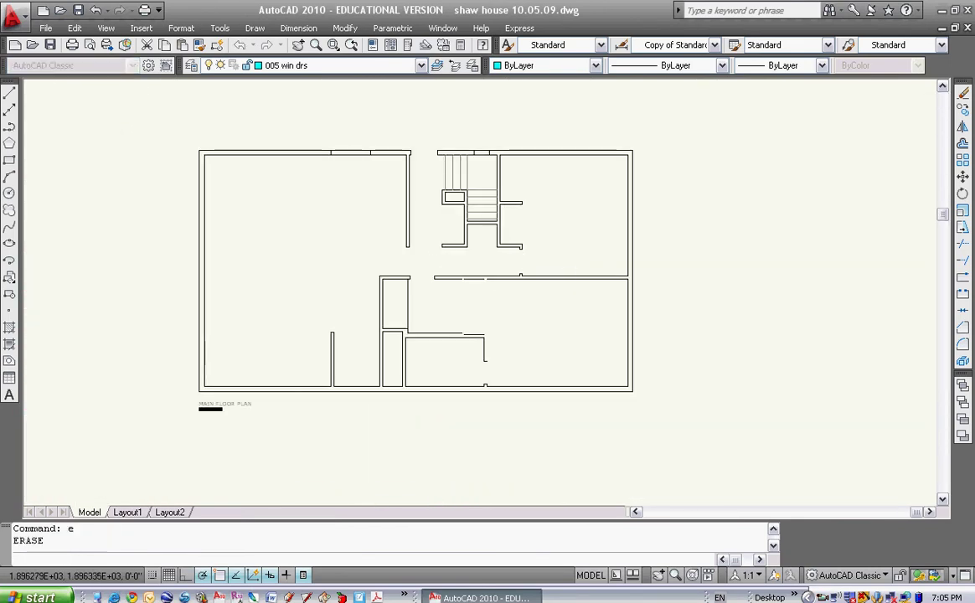
left_click(591, 266)
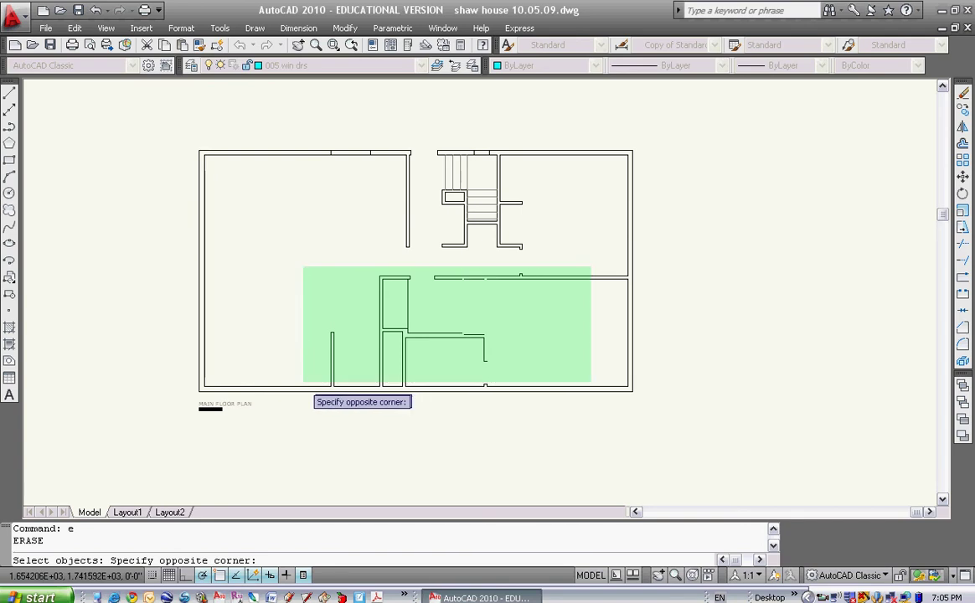
left_click(267, 382)
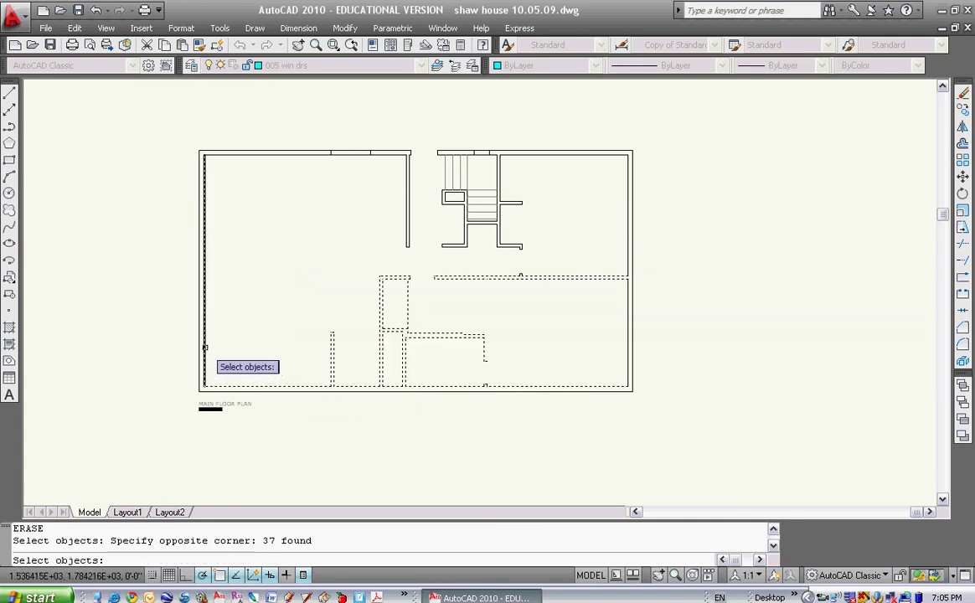
left_click(205, 347)
left_click(281, 156)
left_click(283, 124)
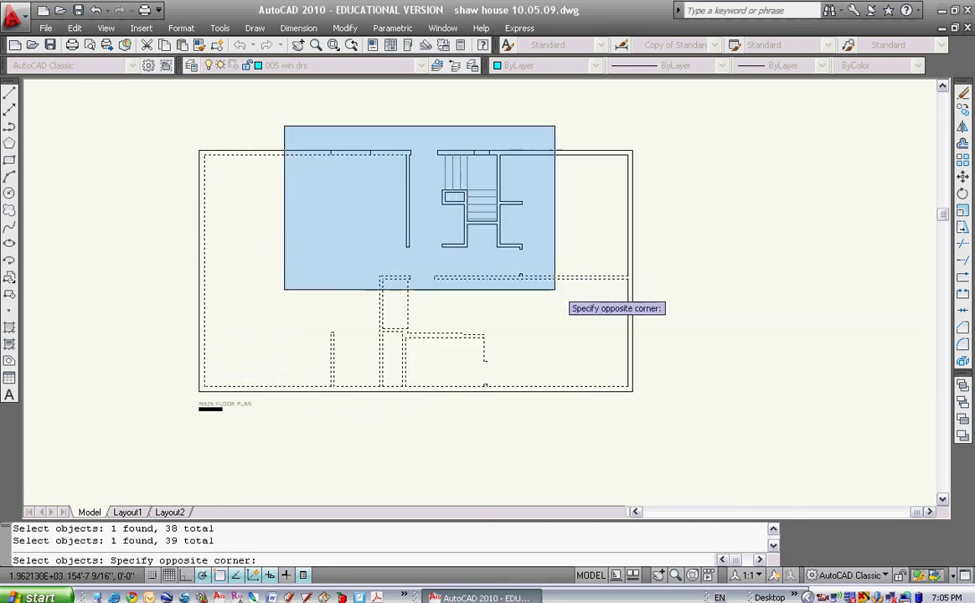
left_click(573, 287)
left_click(591, 127)
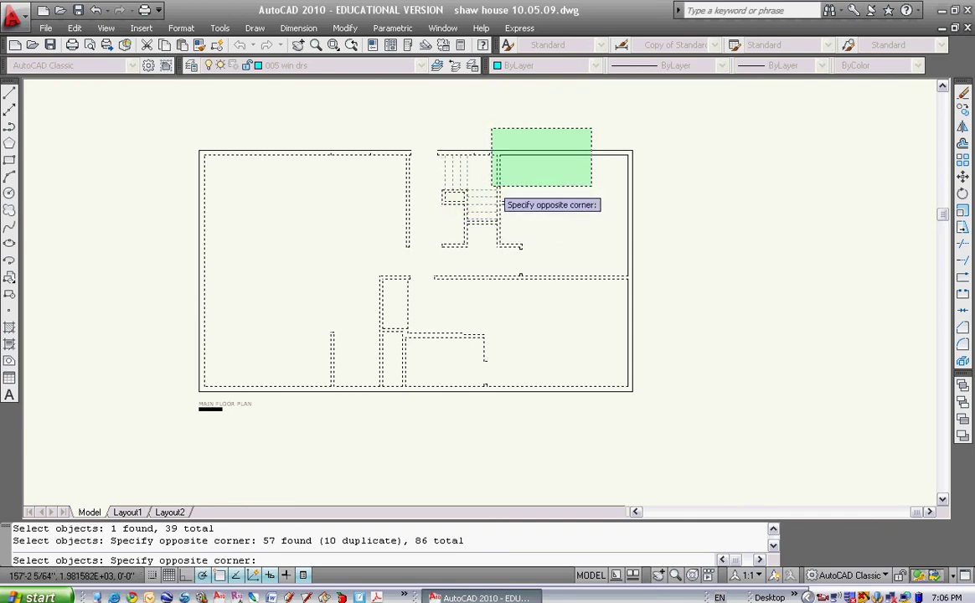
key("ctrl+z")
key("Escape")
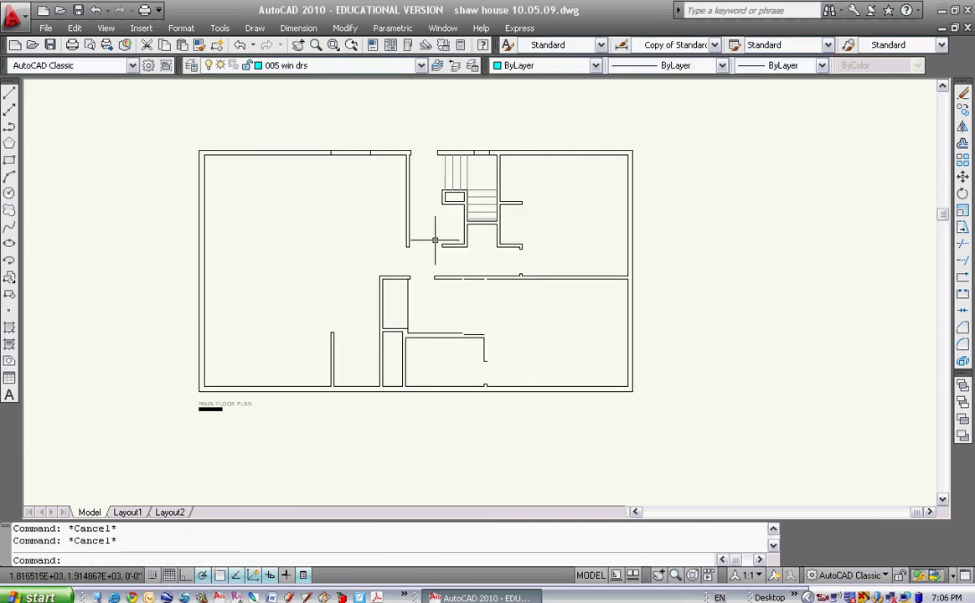
Step: Restart ERASE and select the lower interior walls, left and top wall lines, and wall segments
type("e")
key("Return")
left_click(602, 265)
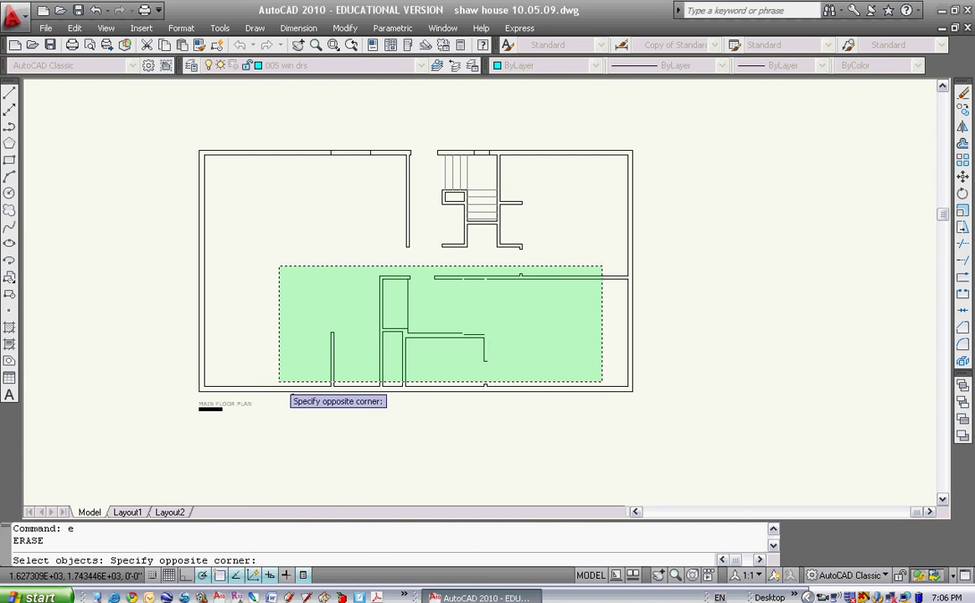
left_click(257, 386)
left_click(205, 354)
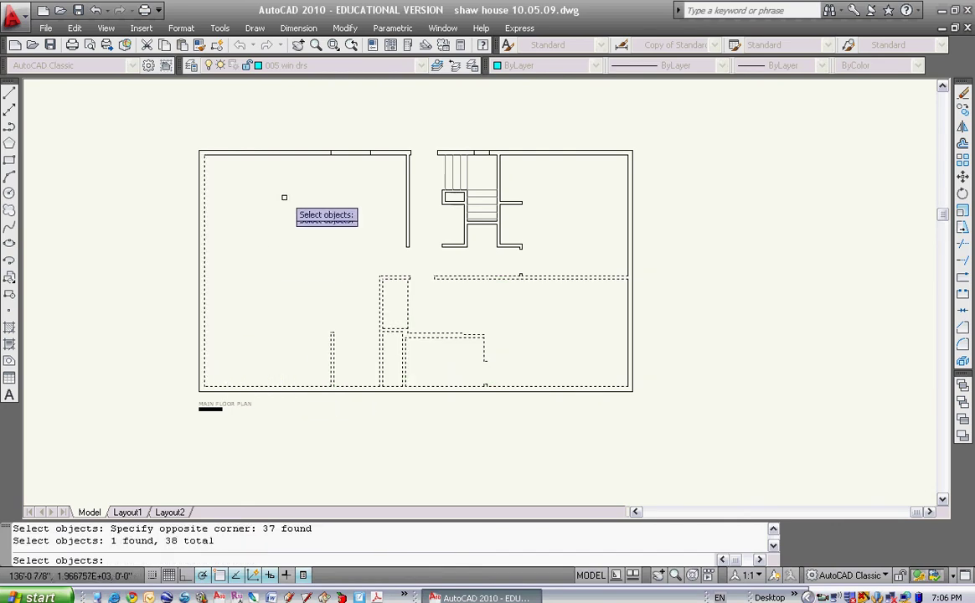
left_click(295, 154)
left_click(294, 139)
left_click(386, 185)
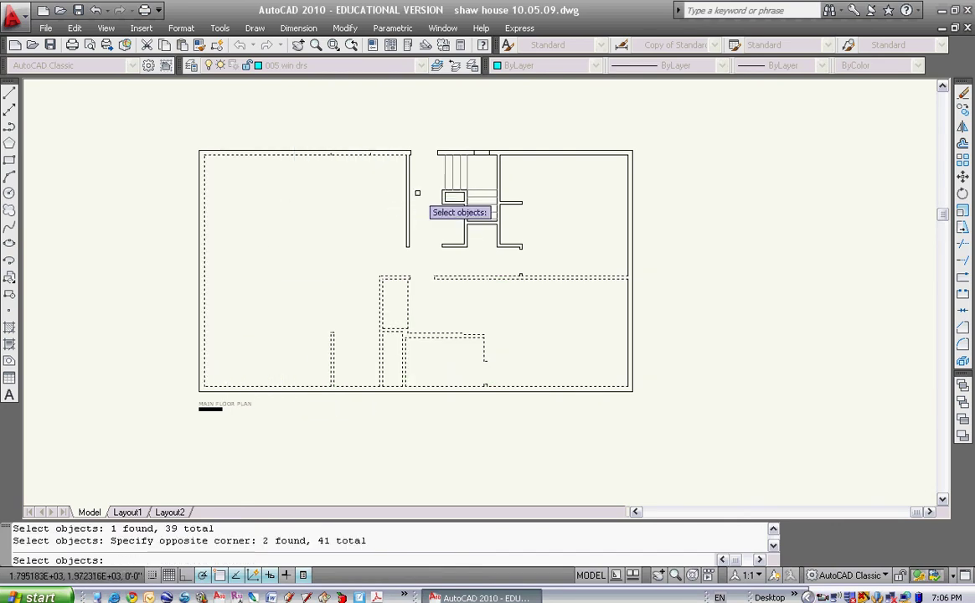
left_click(414, 192)
left_click(390, 209)
left_click(387, 214)
left_click(412, 254)
Step: Add the right wall line and the extra stair-area lines, then erase the selection
left_click(351, 125)
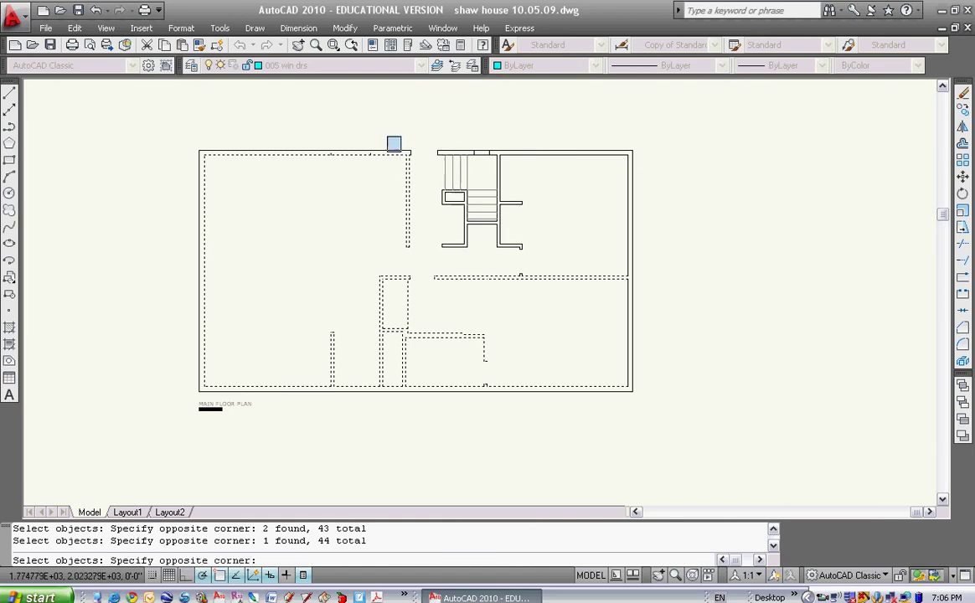
left_click(406, 171)
left_click(627, 158)
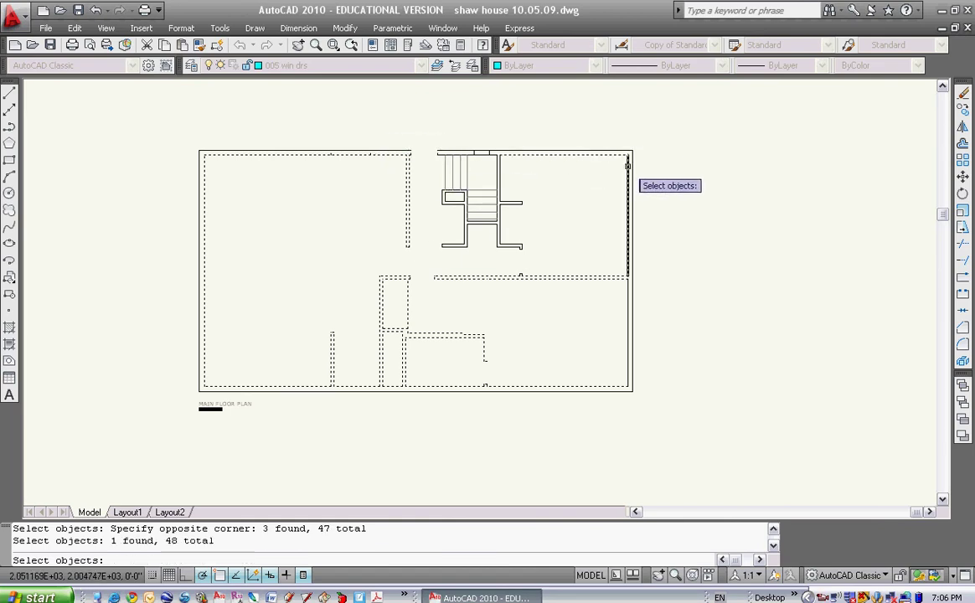
left_click(520, 250)
left_click(538, 191)
left_click(513, 257)
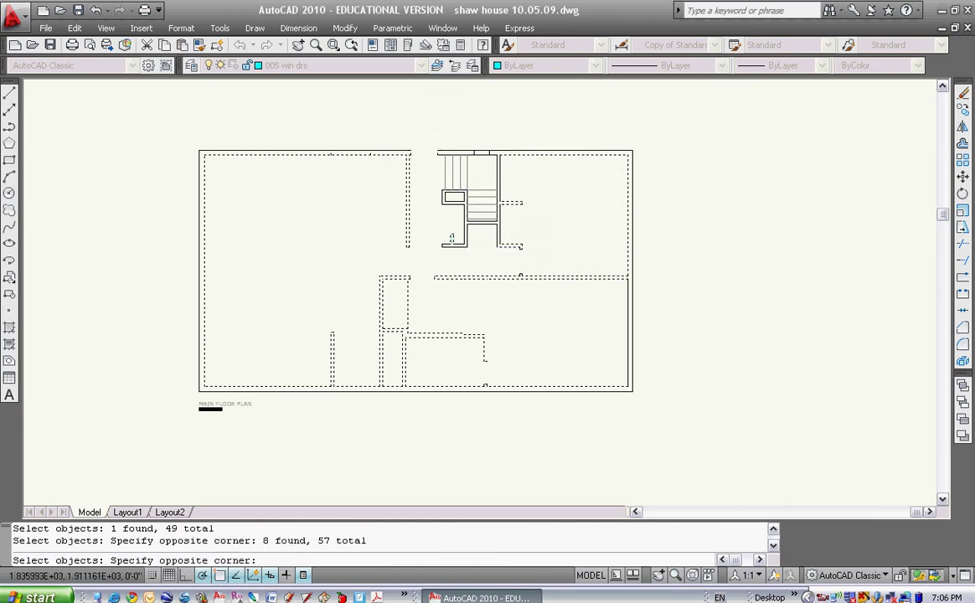
left_click(472, 256)
left_click(455, 196)
left_click(459, 192)
left_click(445, 205)
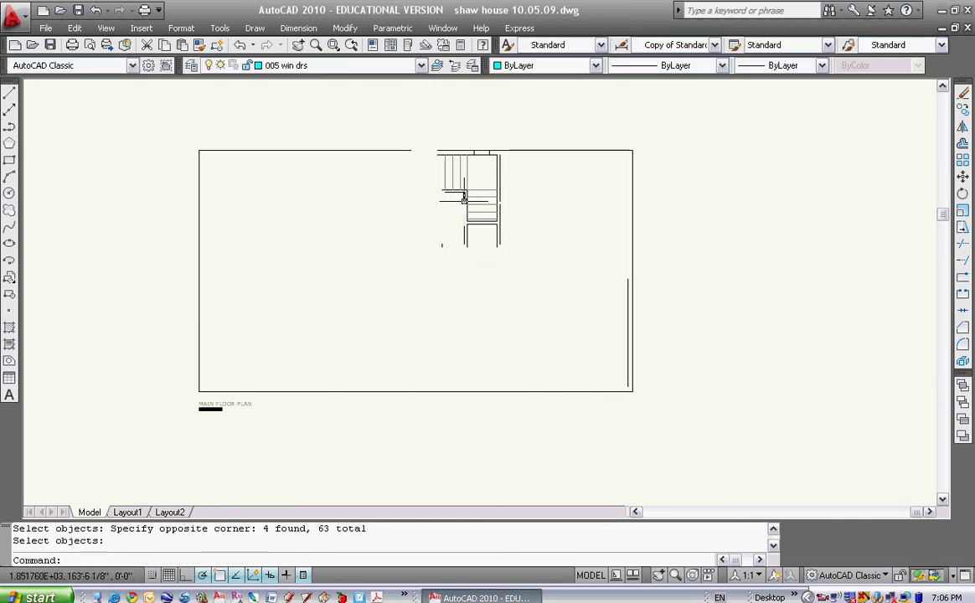
key("Escape")
middle_click_drag(463, 204, 452, 211)
Step: Erase the stray line left over below the stairs
type("e")
key("Return")
scroll(453, 214, "up", 2)
scroll(435, 226, "up", 1)
left_click(434, 226)
left_click(414, 301)
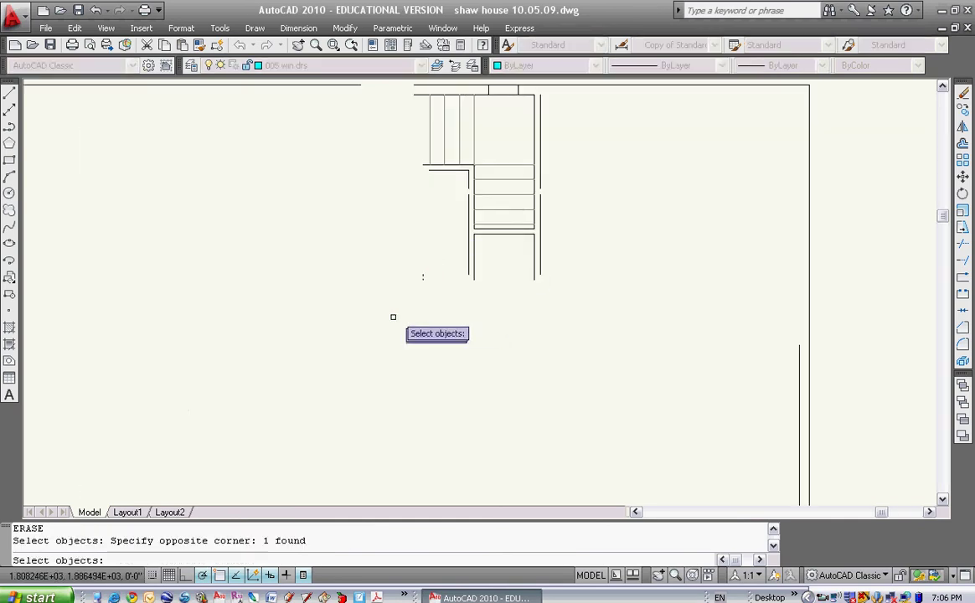
key("Return")
key("Escape")
Step: Erase the extra lines at the top of the stairs, keeping the line right of the stairs
type("e")
key("Return")
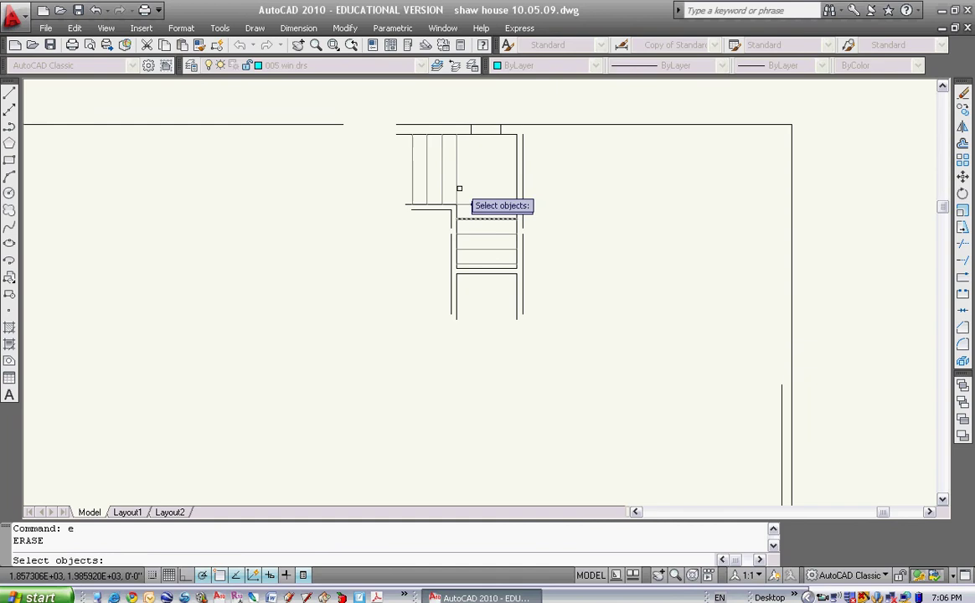
left_click(463, 114)
left_click(505, 146)
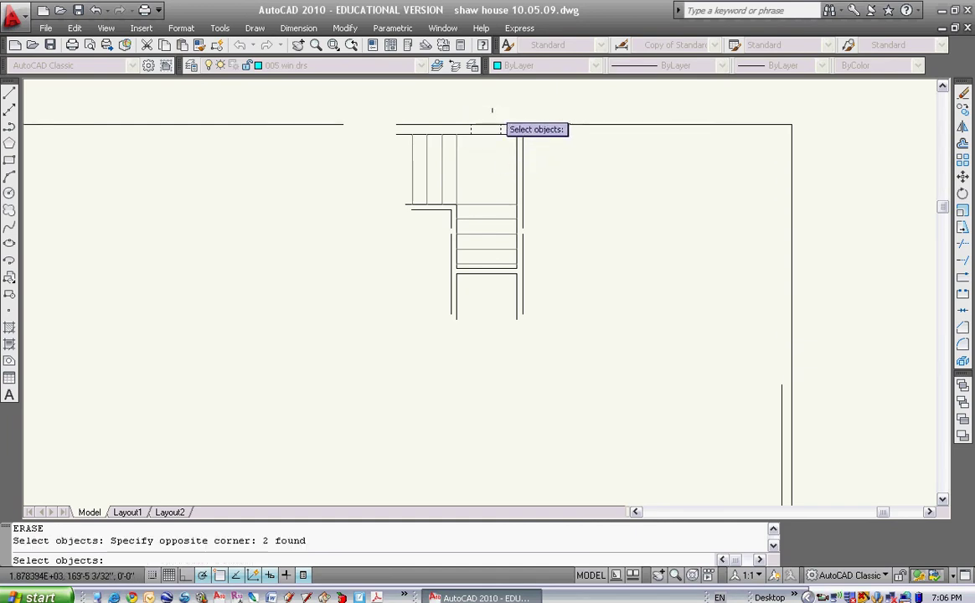
left_click(492, 109)
left_click(569, 221)
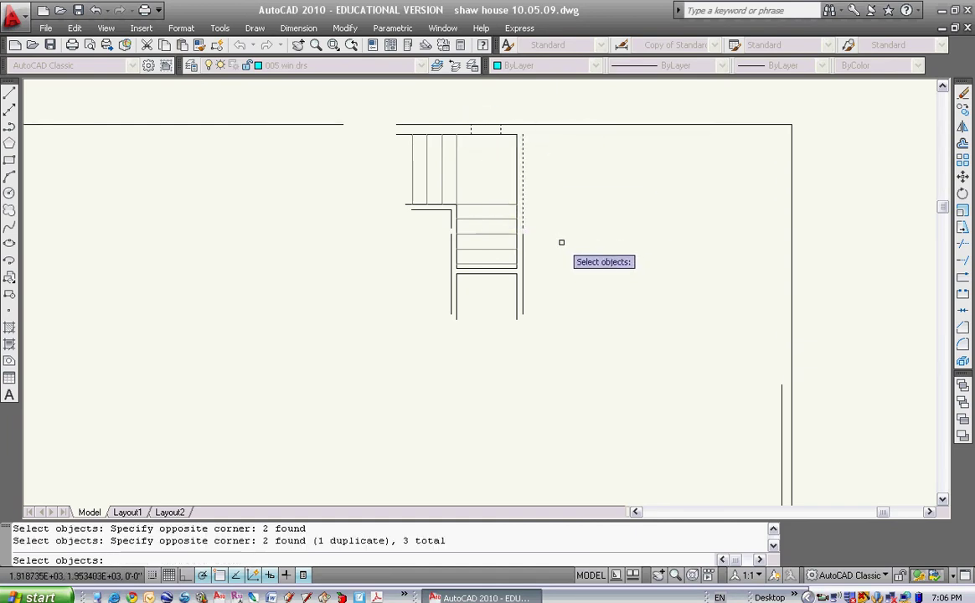
left_click(522, 161, "shift")
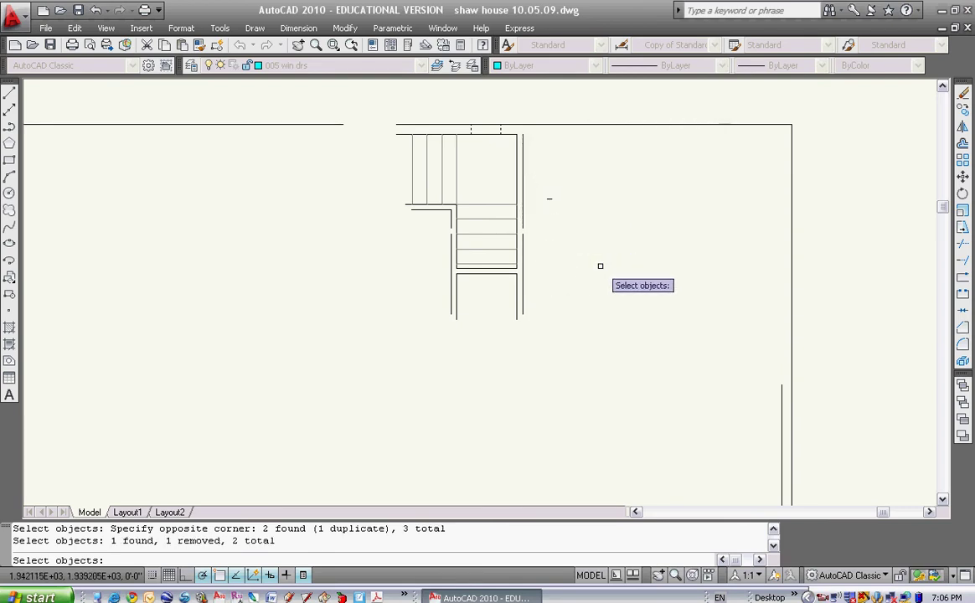
key("Return")
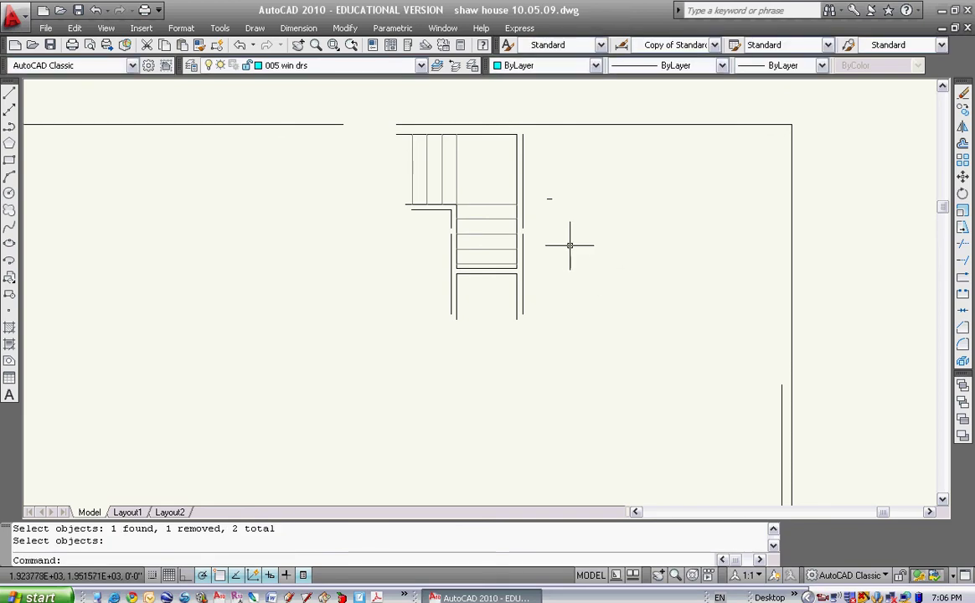
Step: Try to erase a small stray mark, which the selection window misses
type("e")
key("Return")
left_click(554, 206)
left_click(569, 218)
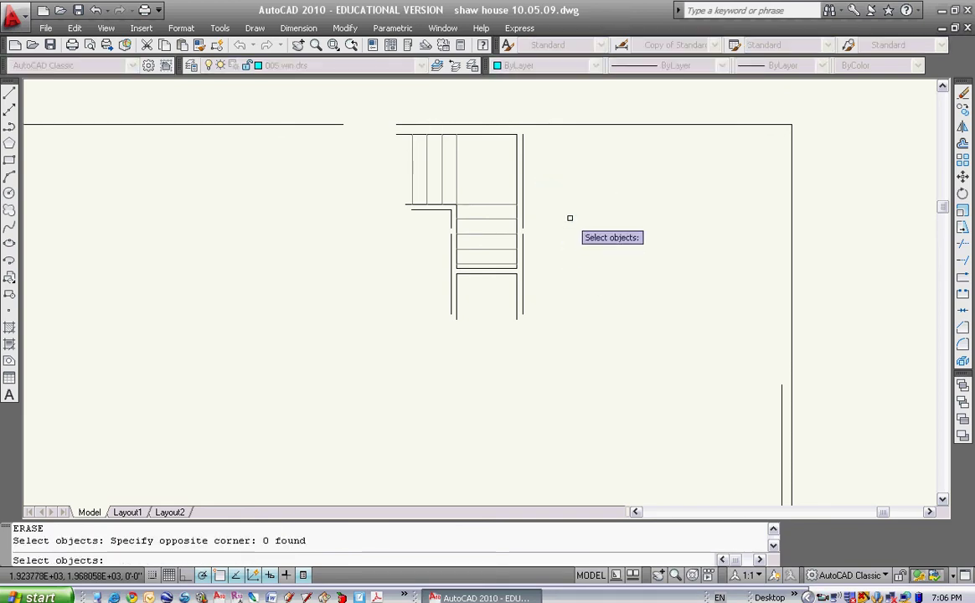
key("Return")
scroll(561, 239, "down", 2)
key("Escape")
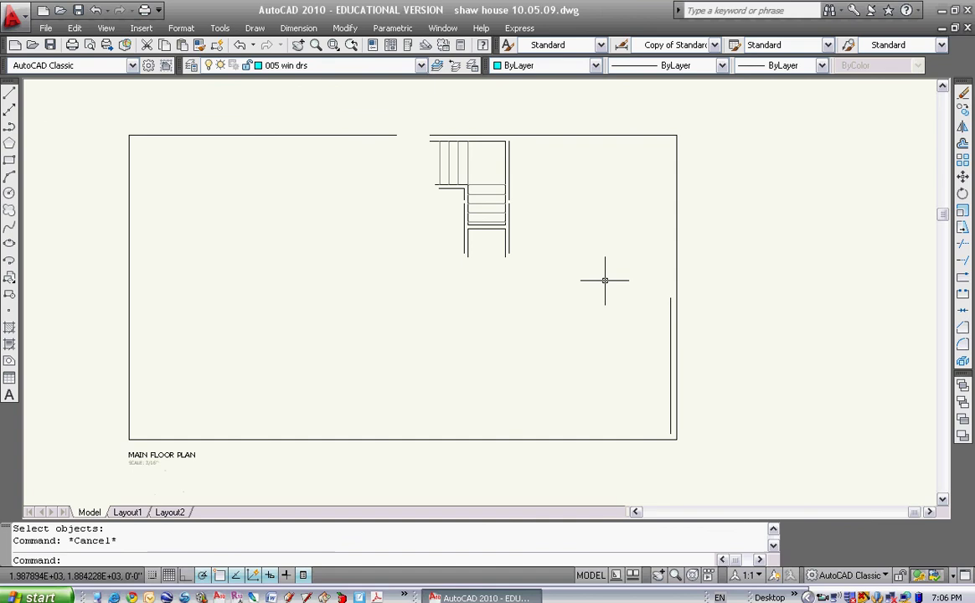
Step: Erase the short vertical line on the right and pan back to the main floor plan
type("e")
key("Return")
left_click(670, 312)
key("Return")
scroll(578, 298, "down", 4)
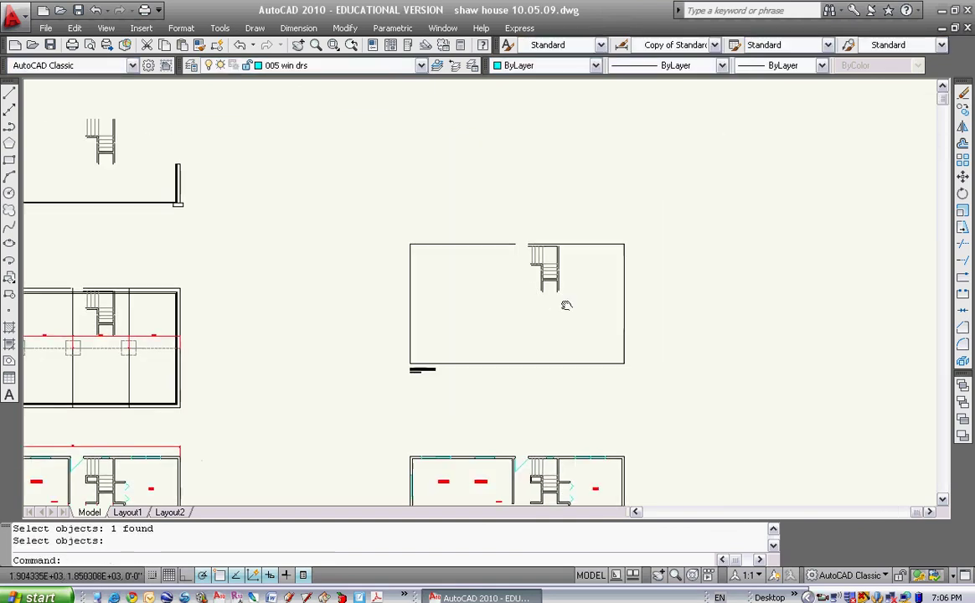
scroll(561, 262, "up", 4)
middle_click_drag(561, 262, 592, 221)
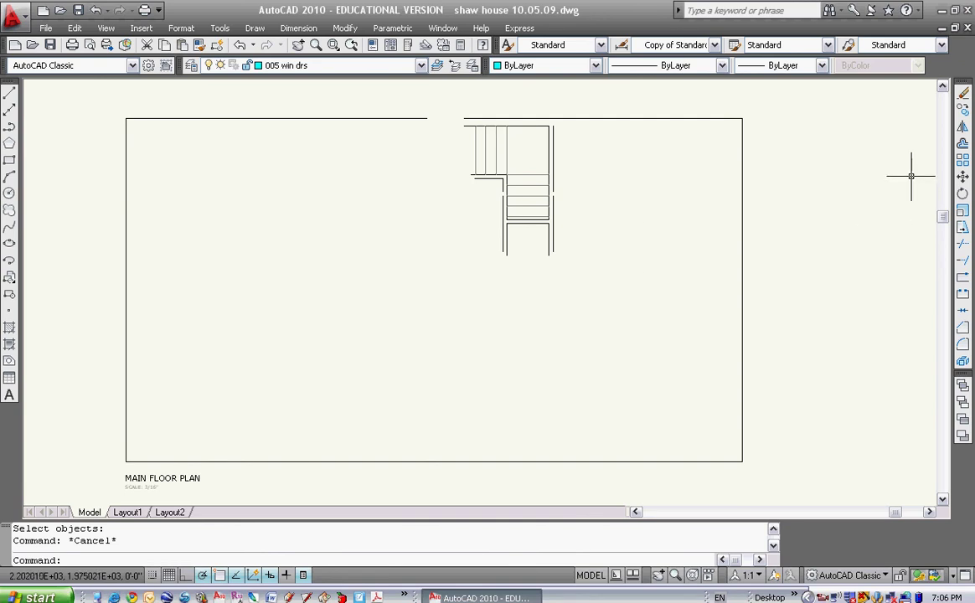
Step: Offset all four outer wall lines 8 inches inward to form the foundation wall
left_click(962, 145)
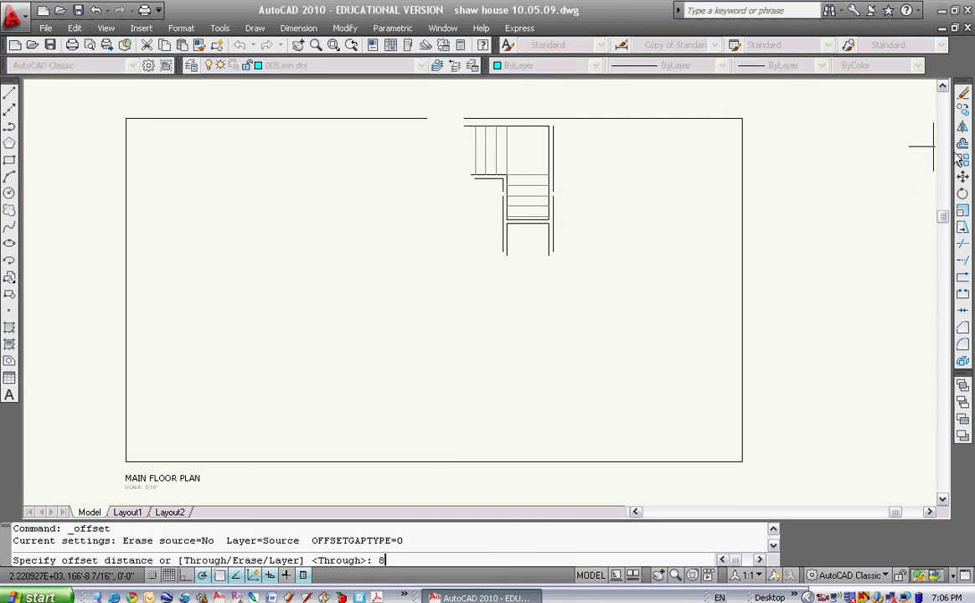
type("8")
key("Return")
left_click(738, 131)
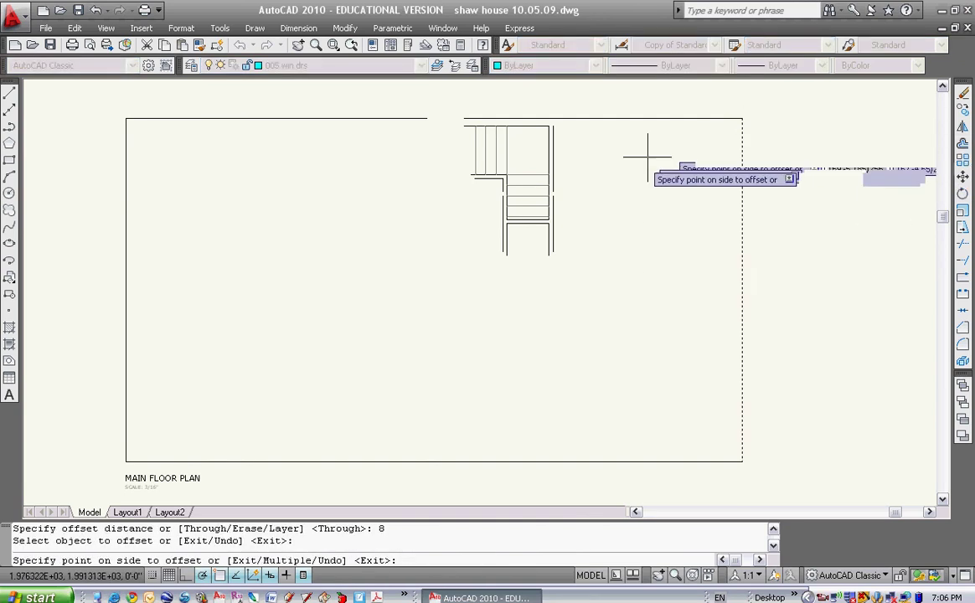
left_click(645, 140)
left_click(740, 243)
left_click(623, 331)
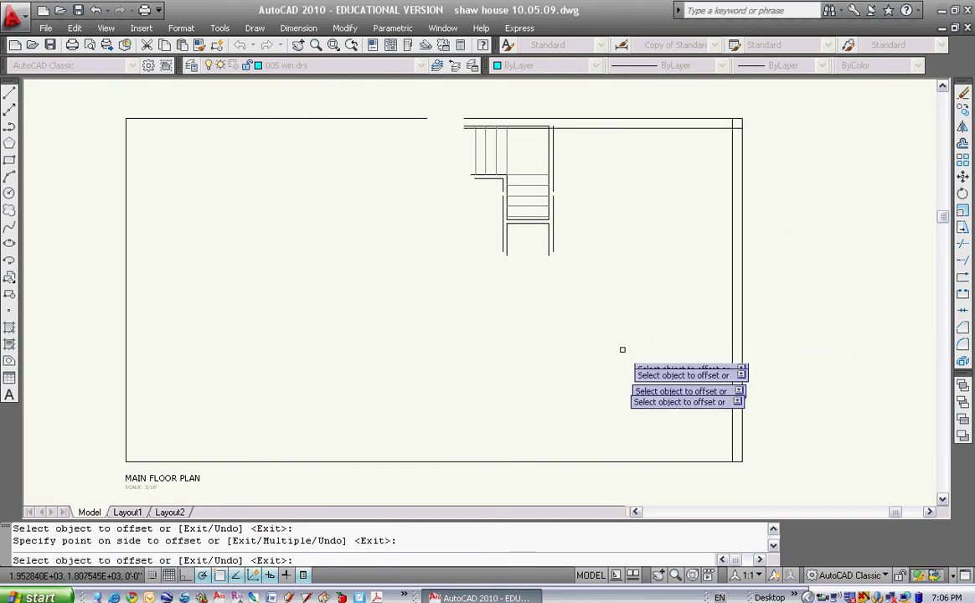
left_click(605, 458)
left_click(318, 355)
left_click(122, 316)
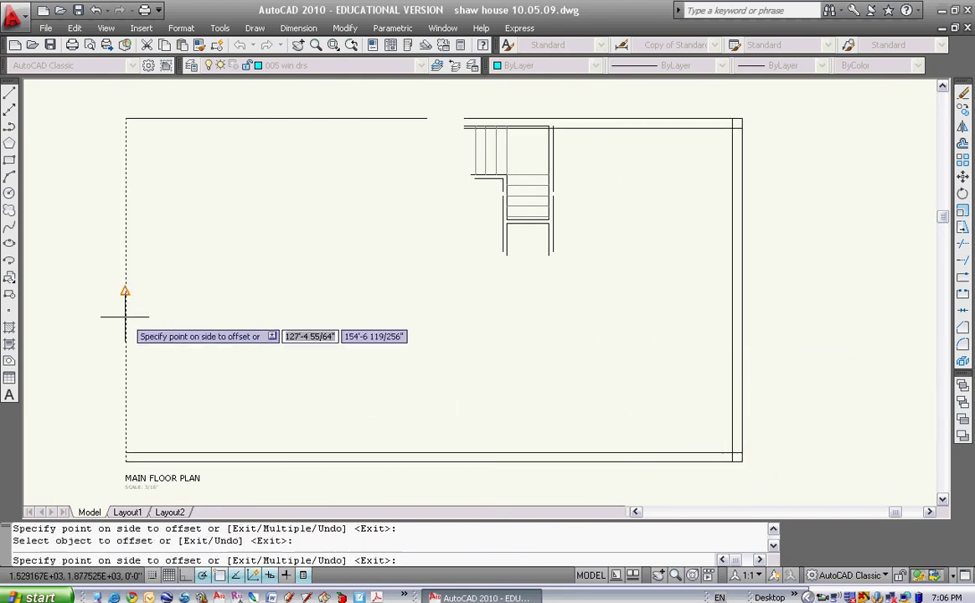
left_click(287, 323)
key("Escape")
Step: Fillet the four inner wall corners closed: top-right, bottom-right, bottom-left and top-left
type("f")
key("Return")
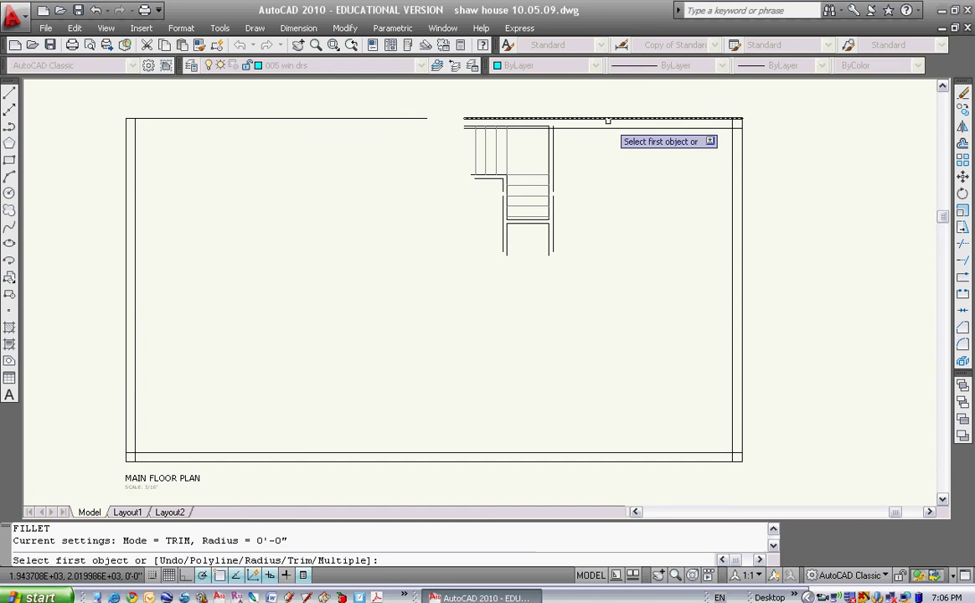
left_click(616, 128)
left_click(733, 176)
key("Return")
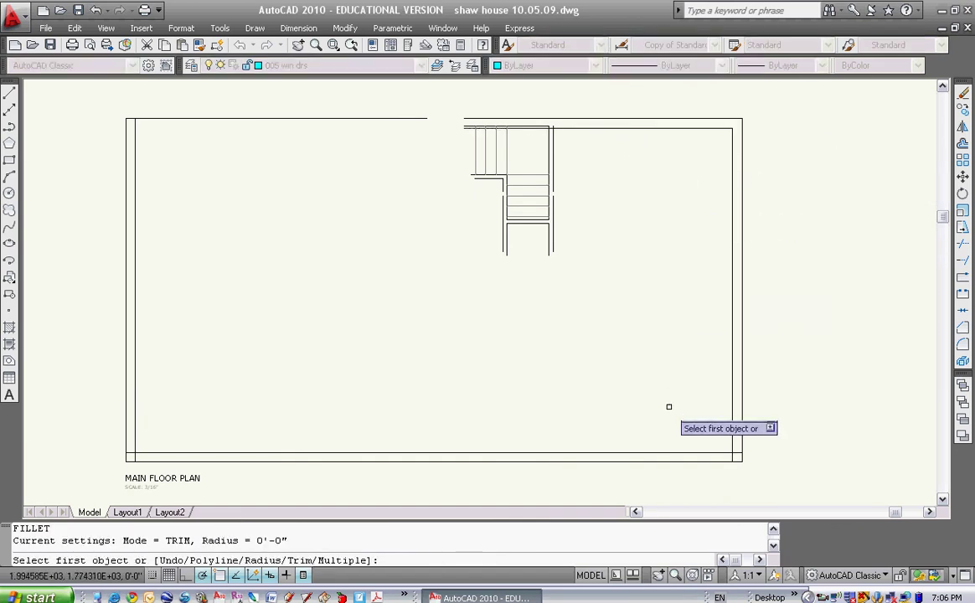
left_click(670, 453)
left_click(732, 421)
key("Return")
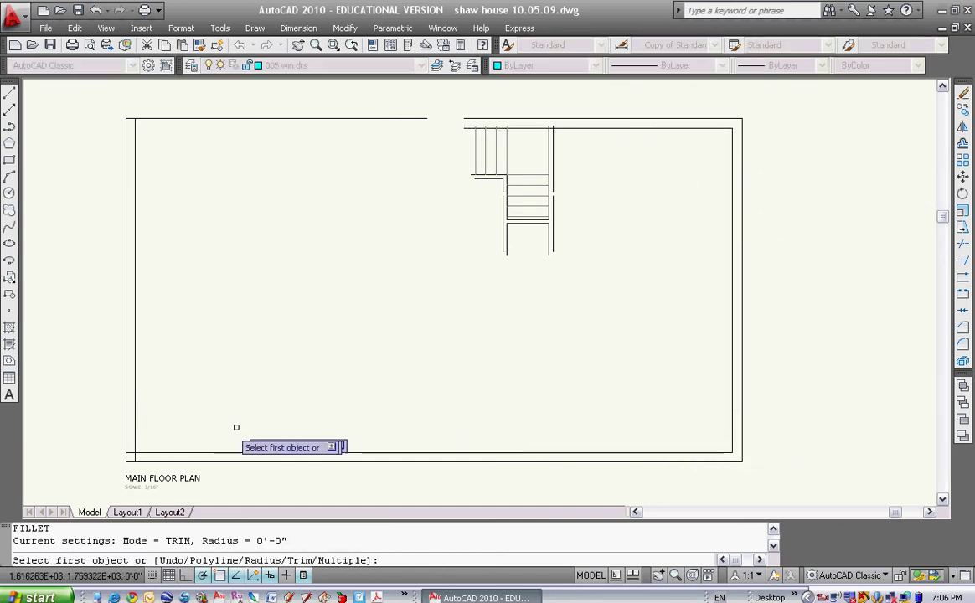
left_click(167, 452)
left_click(135, 423)
key("Return")
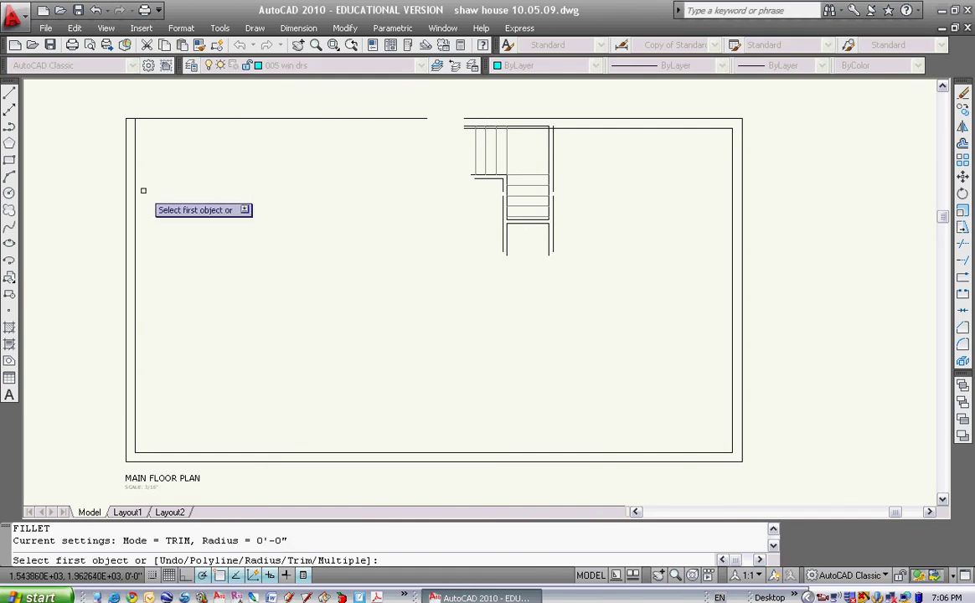
left_click(135, 193)
left_click(588, 129)
key("Escape")
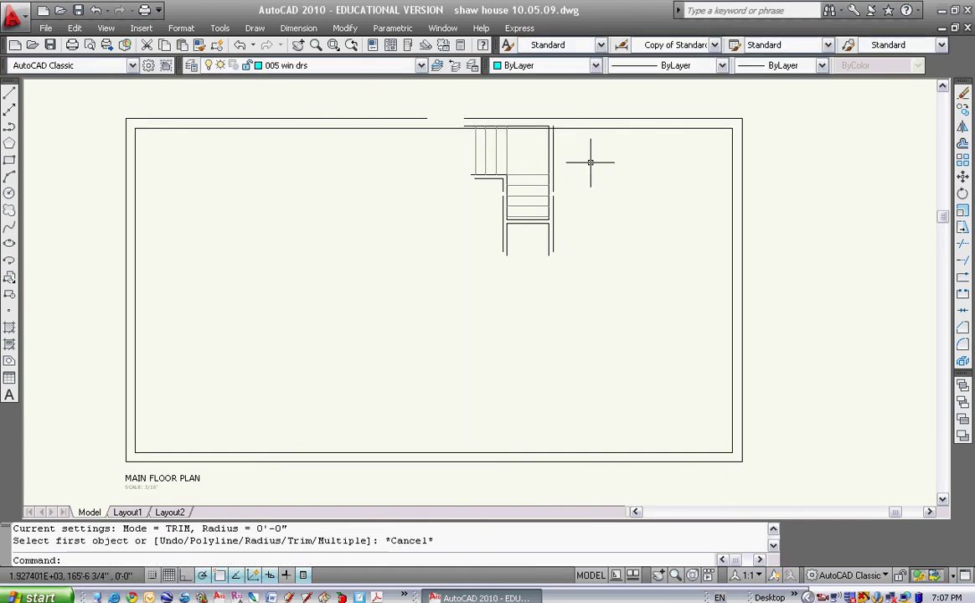
Step: Erase the extra outer top wall segment and fillet the outer left and top lines together
type("e")
key("Return")
left_click(376, 118)
key("Return")
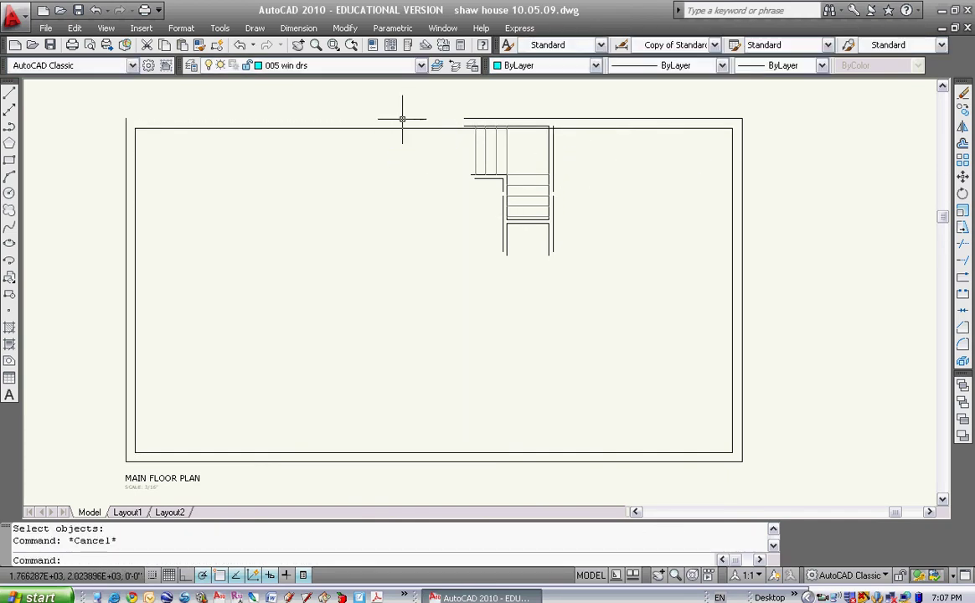
type("f")
key("Return")
left_click(126, 135)
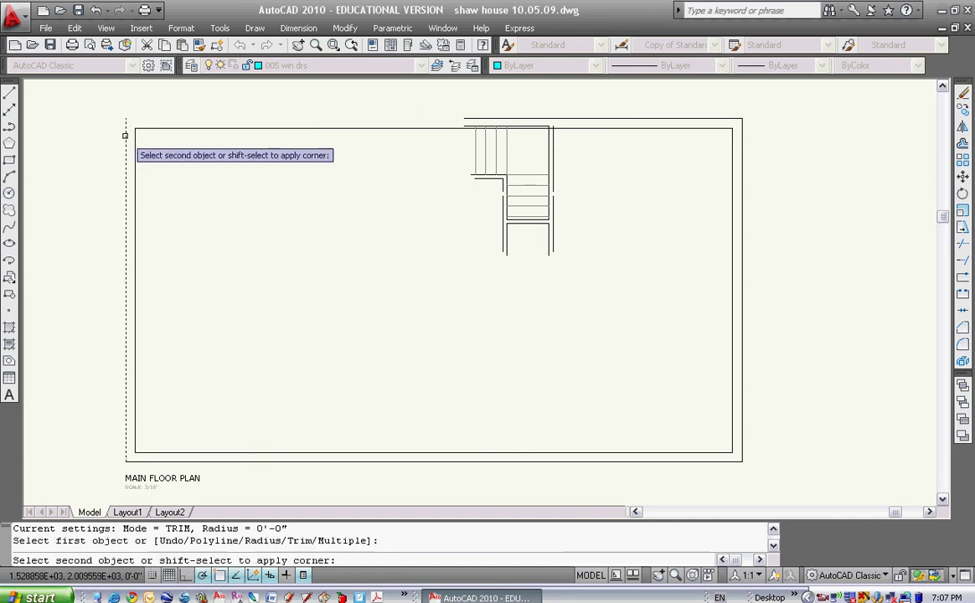
left_click(468, 118)
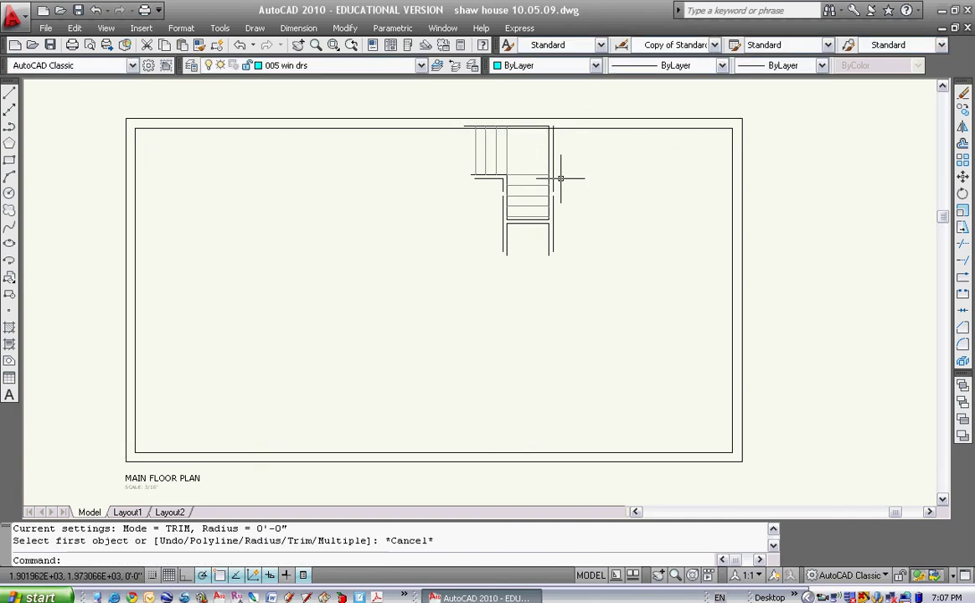
Step: Offset the top, left and bottom inner wall lines 0.5 inward as the air gap
type("o")
key("Return")
type(".")
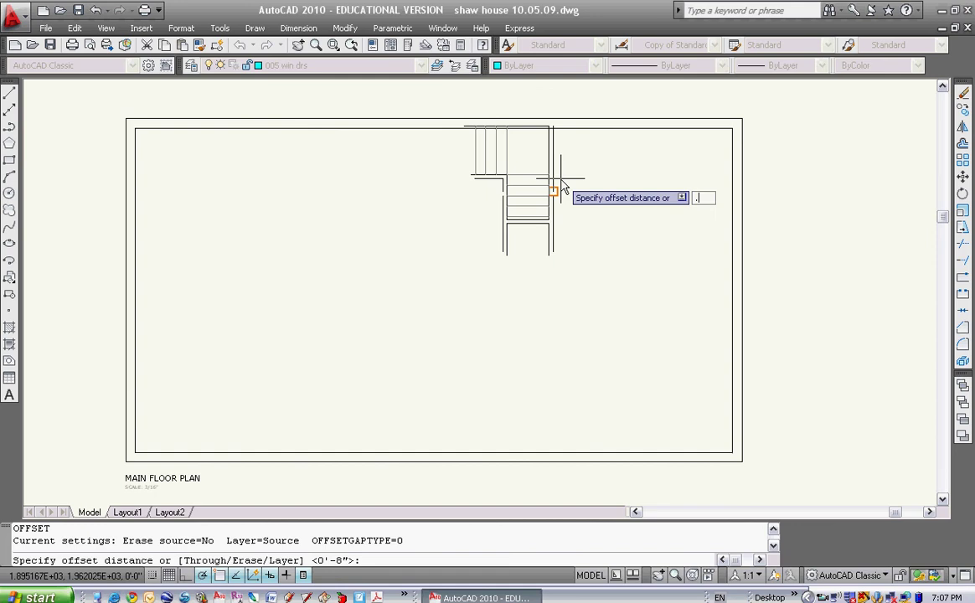
type("5")
key("Return")
left_click(732, 142)
left_click(708, 129)
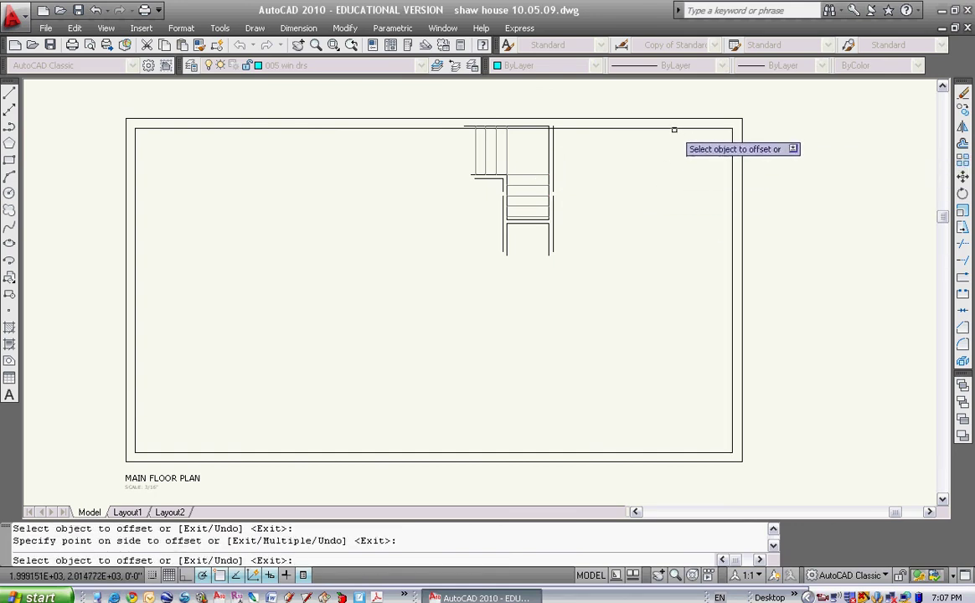
left_click(135, 225)
left_click(154, 225)
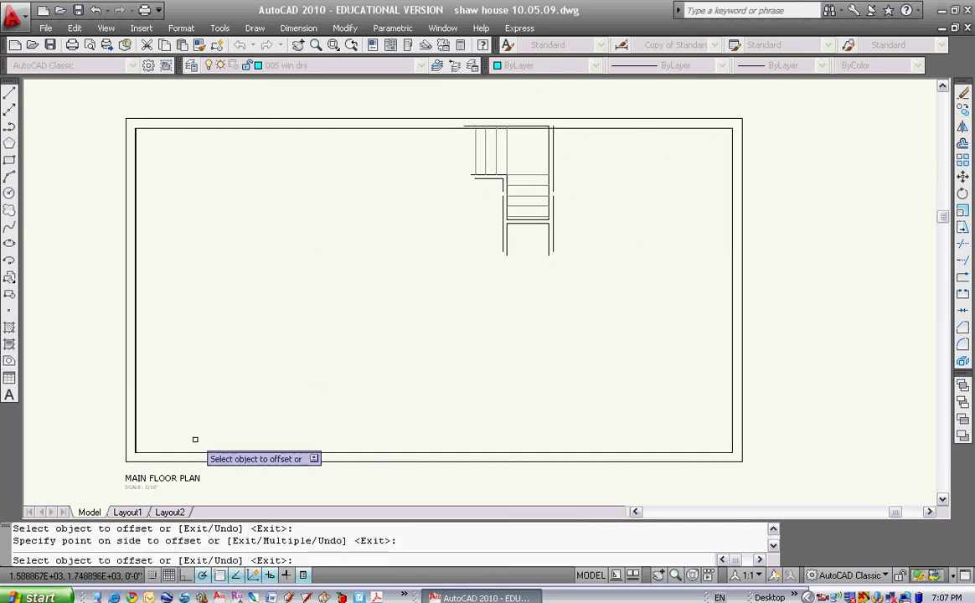
left_click(192, 451)
left_click(186, 422)
scroll(187, 422, "up", 5)
middle_click_drag(187, 422, 305, 298)
key("Escape")
Step: Offset the bottom, left and right lines 3.5 inward for the interior wall
key("Return")
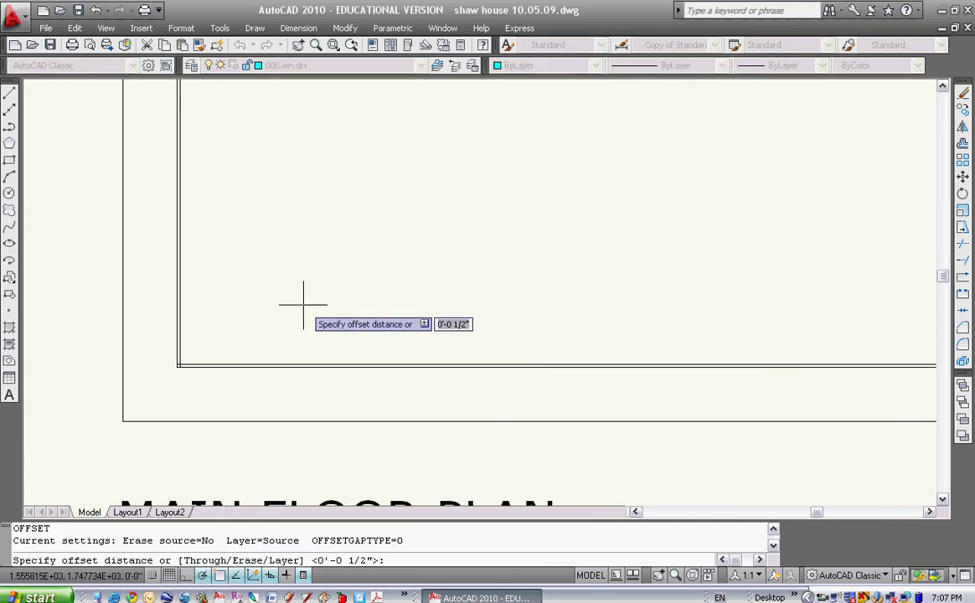
type("3.5")
key("Return")
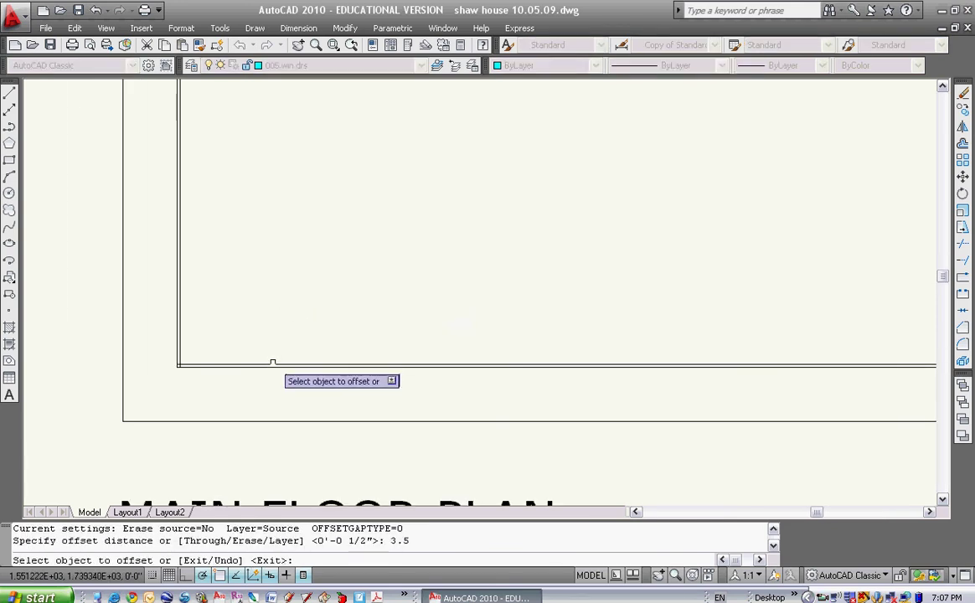
left_click(272, 363)
left_click(283, 284)
left_click(181, 295)
left_click(375, 299)
scroll(357, 198, "down", 5)
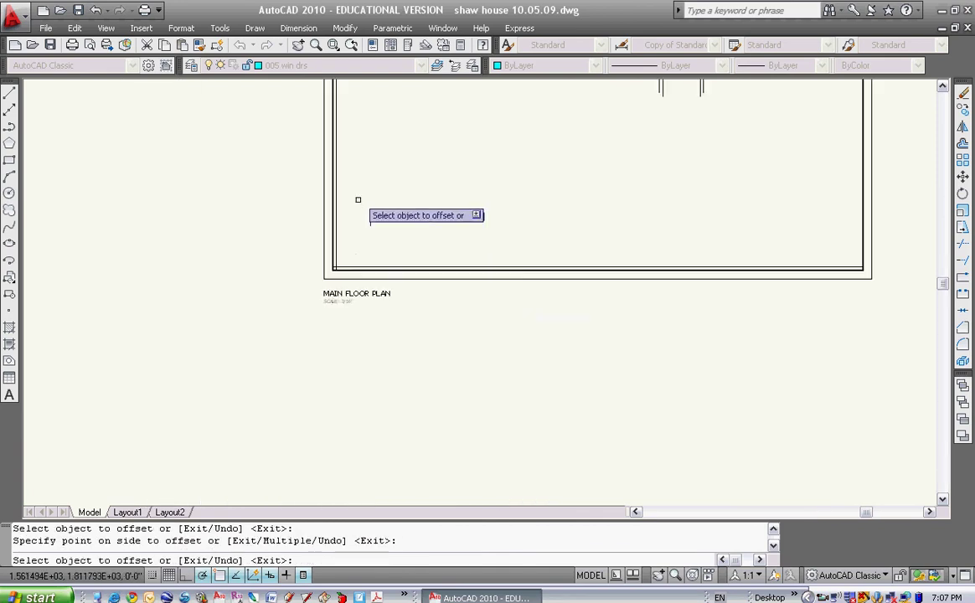
scroll(368, 240, "up", 4)
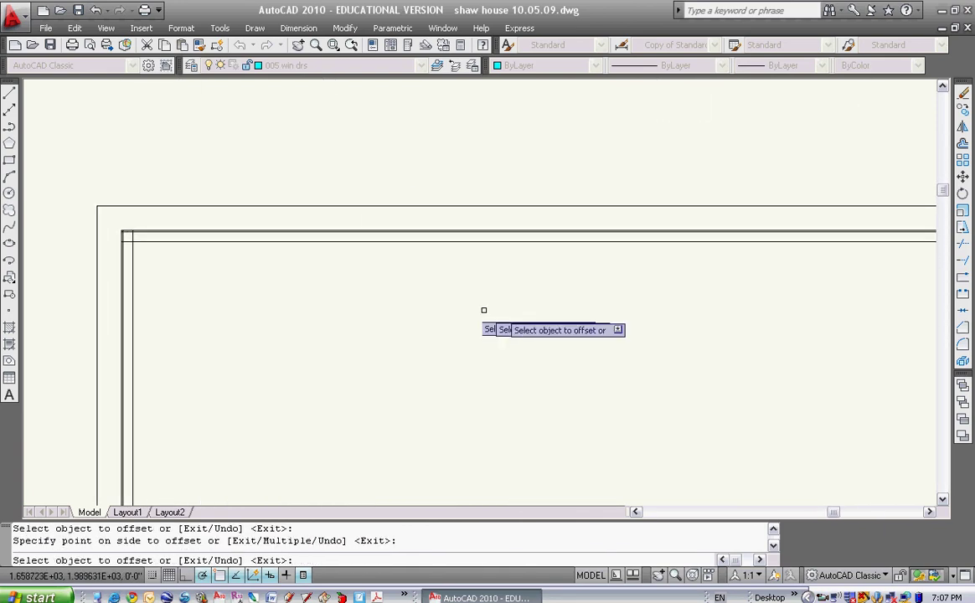
scroll(483, 309, "down", 5)
scroll(463, 269, "up", 4)
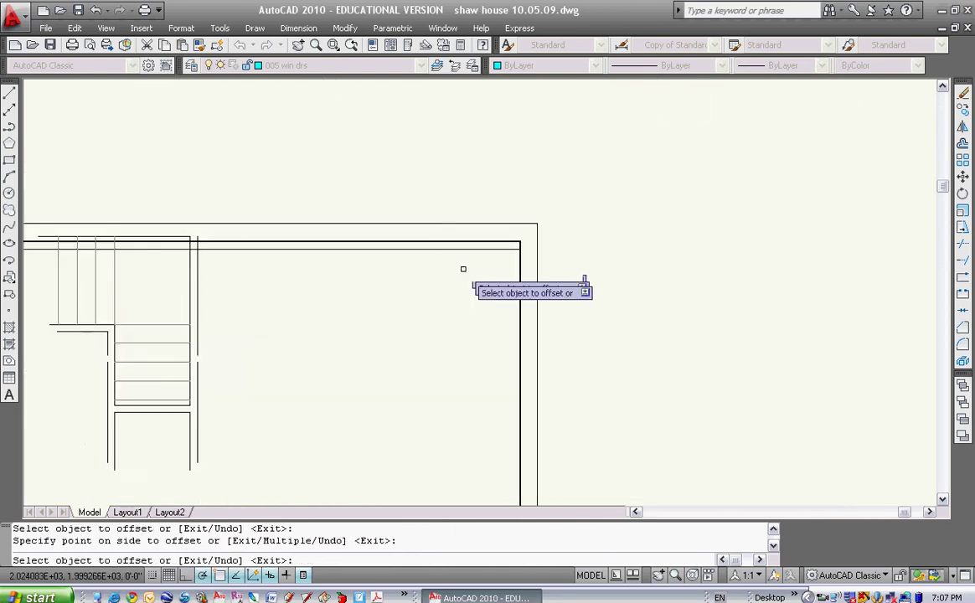
left_click(531, 264)
left_click(464, 254)
scroll(464, 255, "down", 2)
middle_click_drag(34, 276, 346, 241)
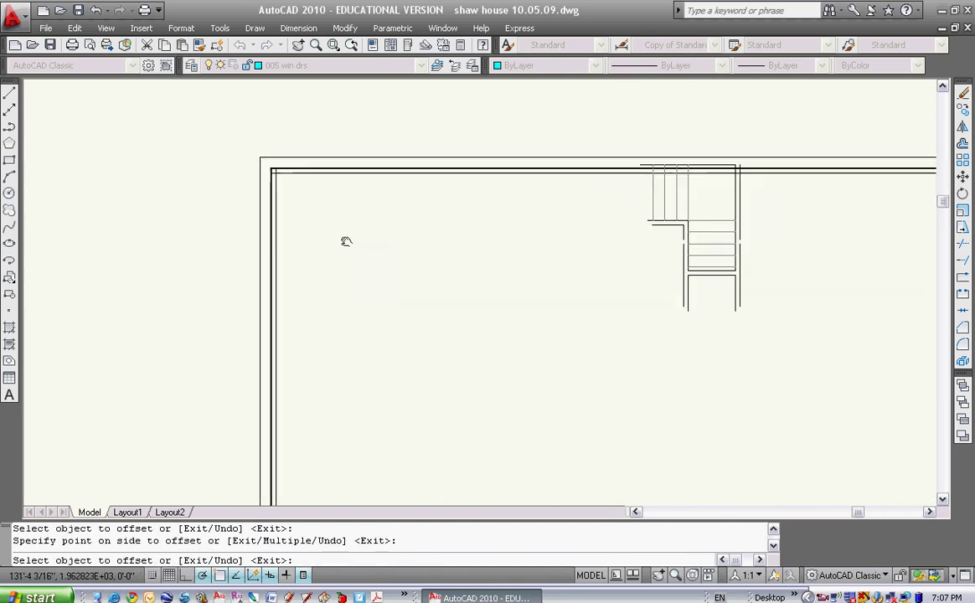
scroll(361, 203, "up", 4)
Step: Fillet the two pairs of new inner wall lines to form sharp top-left corners
key("Escape")
type("f")
key("Return")
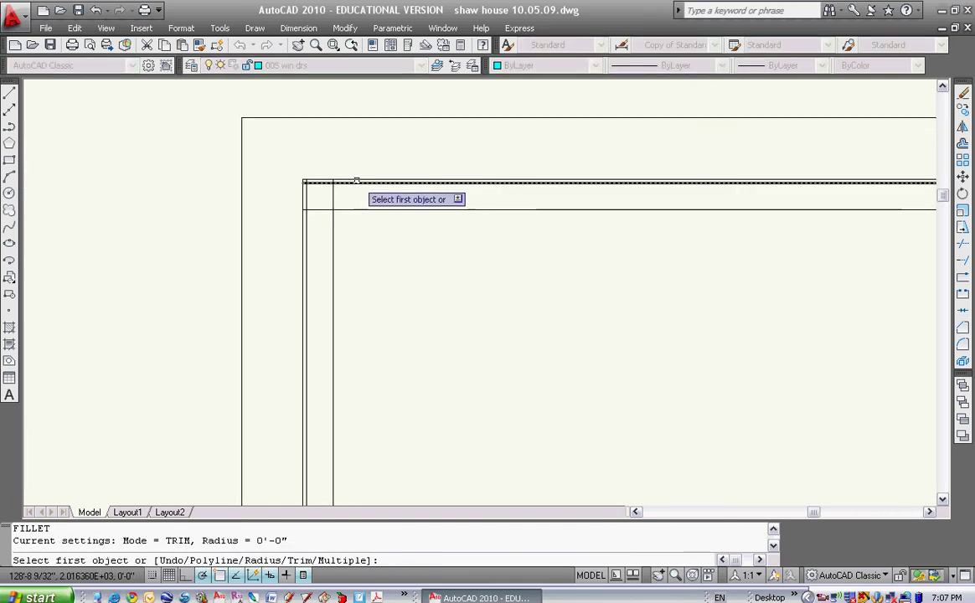
left_click(356, 181)
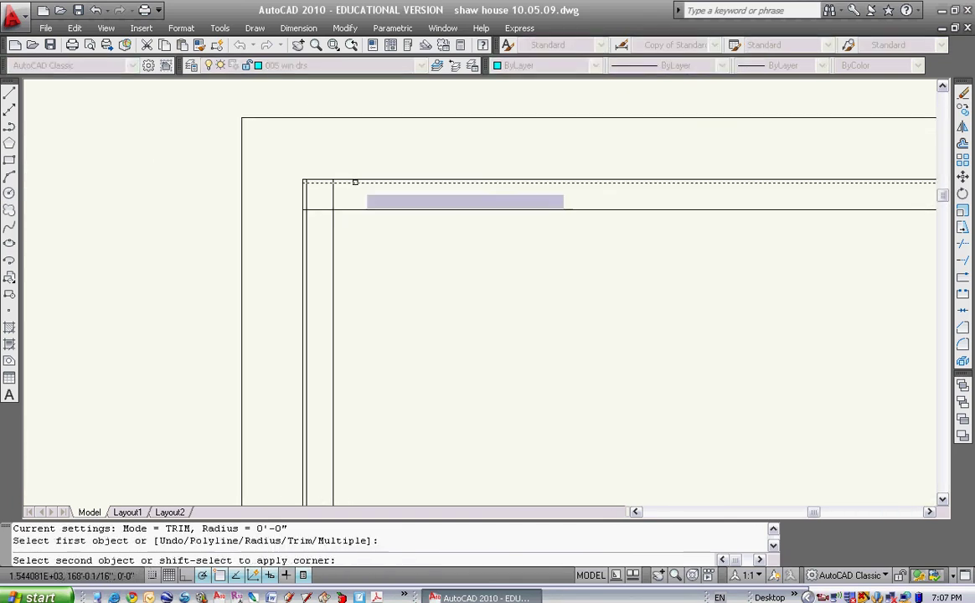
left_click(308, 239)
key("Return")
left_click(344, 211)
left_click(332, 222)
key("Return")
scroll(395, 233, "down", 4)
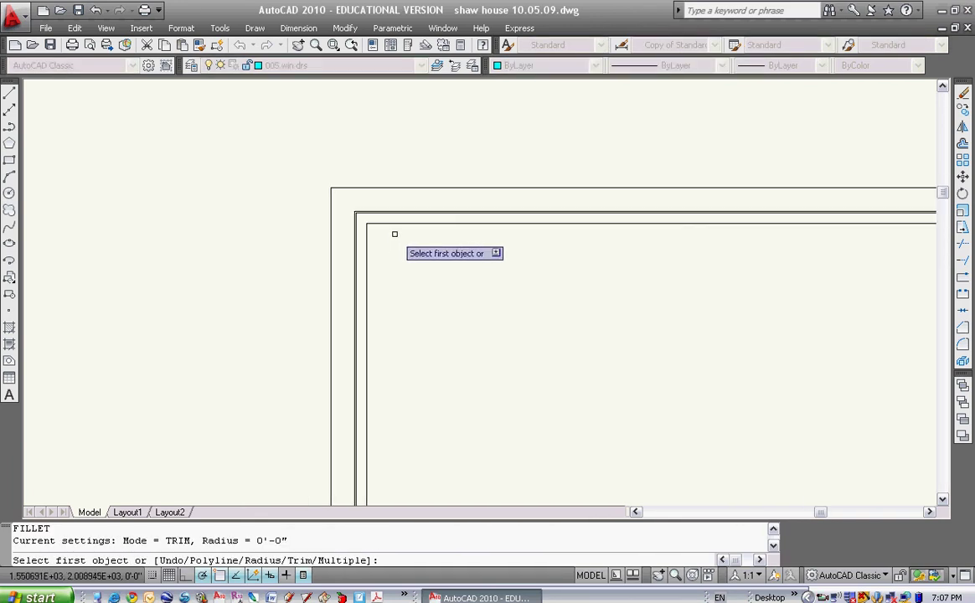
key("Escape")
Step: Measure with DIST from the outer corner to the innermost line, confirming 1'-0" wall thickness
type("di")
key("Return")
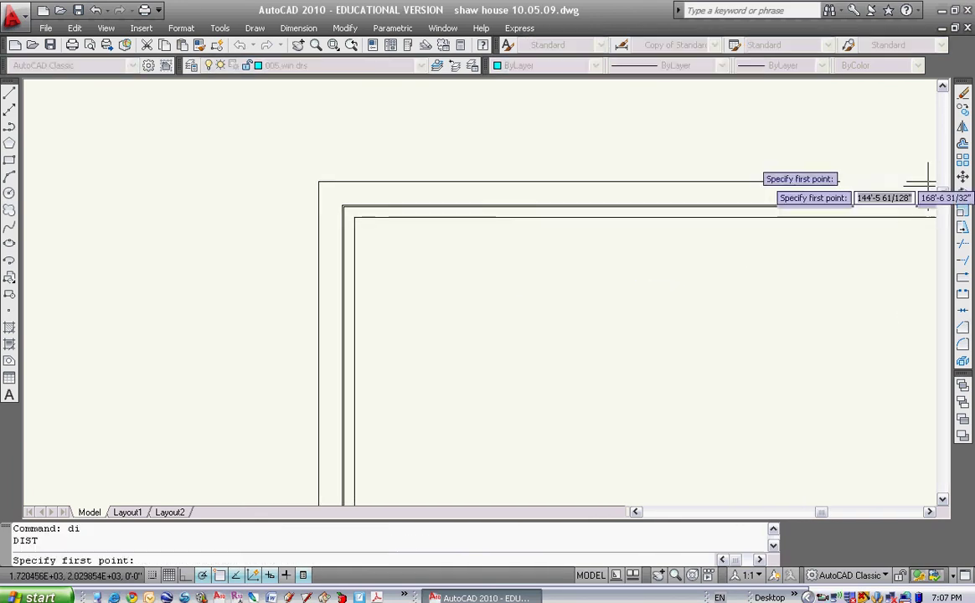
scroll(333, 224, "up", 5)
left_click(384, 198)
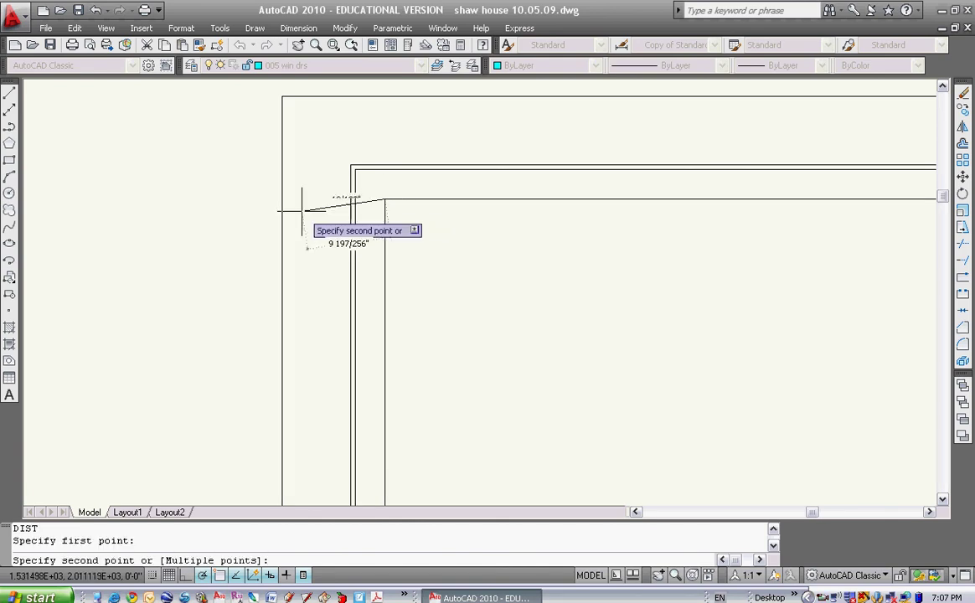
left_click(282, 198)
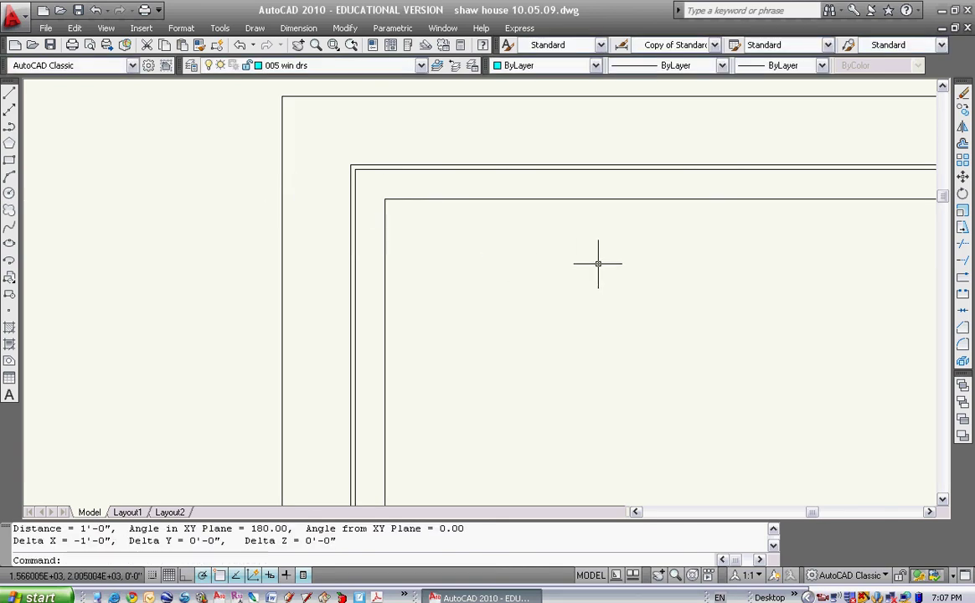
key("Escape")
scroll(418, 211, "down", 3)
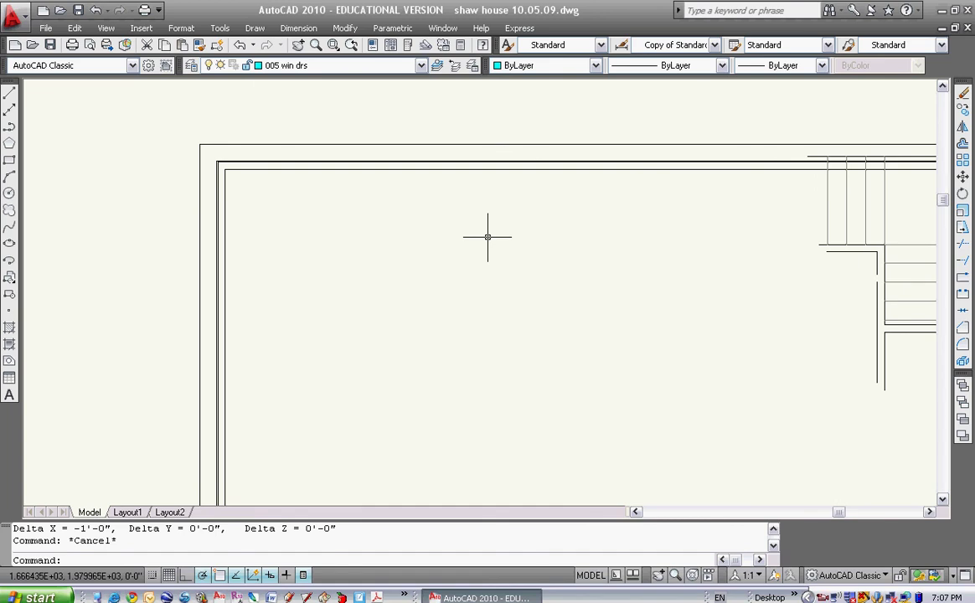
scroll(320, 218, "up", 5)
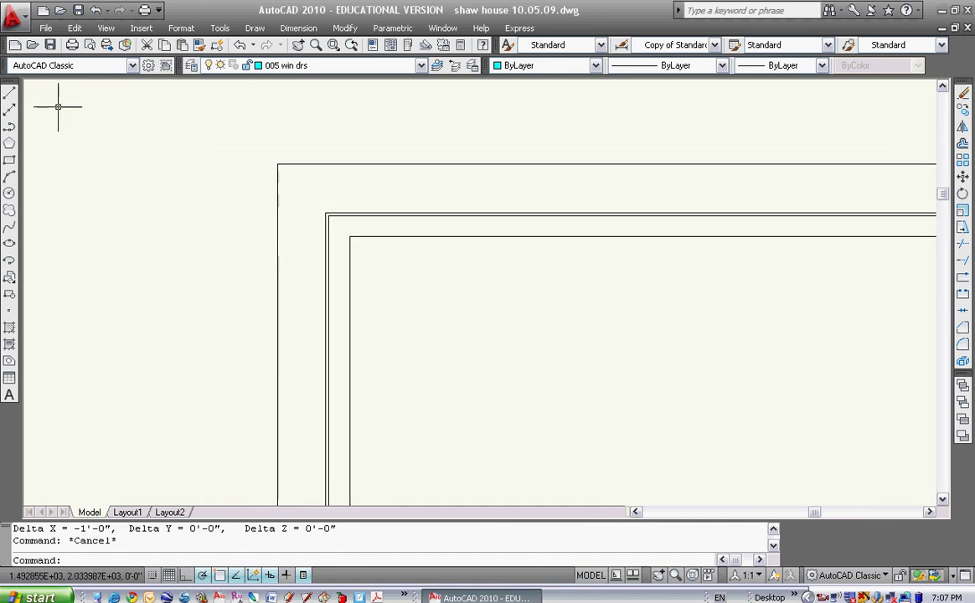
Step: Draw a short line across the wall, then a horizontal line from its midpoint leftward
key("Escape")
left_click(9, 92)
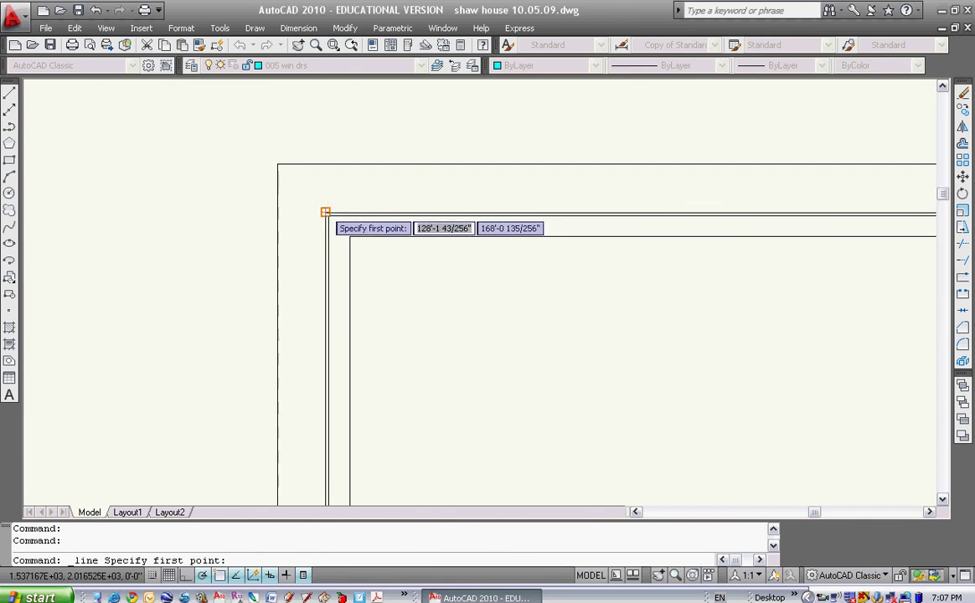
left_click(325, 212)
left_click(325, 165)
key("Escape")
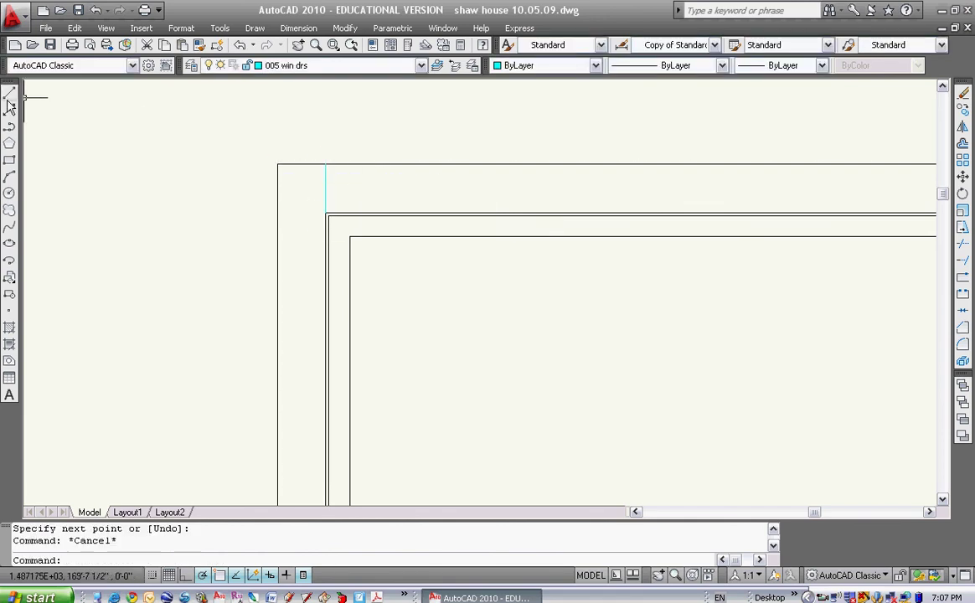
left_click(9, 92)
left_click(325, 188)
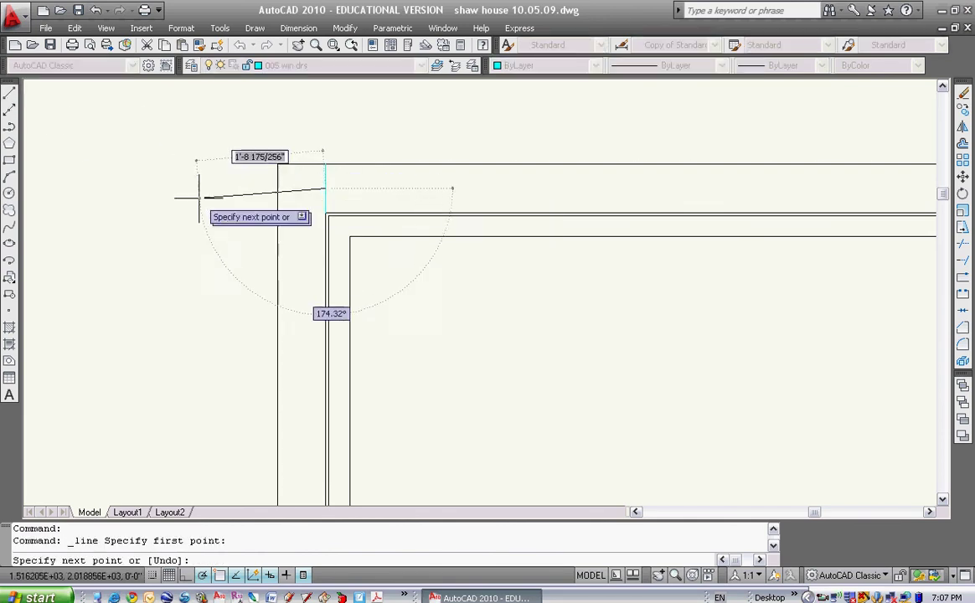
left_click(187, 189)
key("Escape")
key("Escape")
key("Escape")
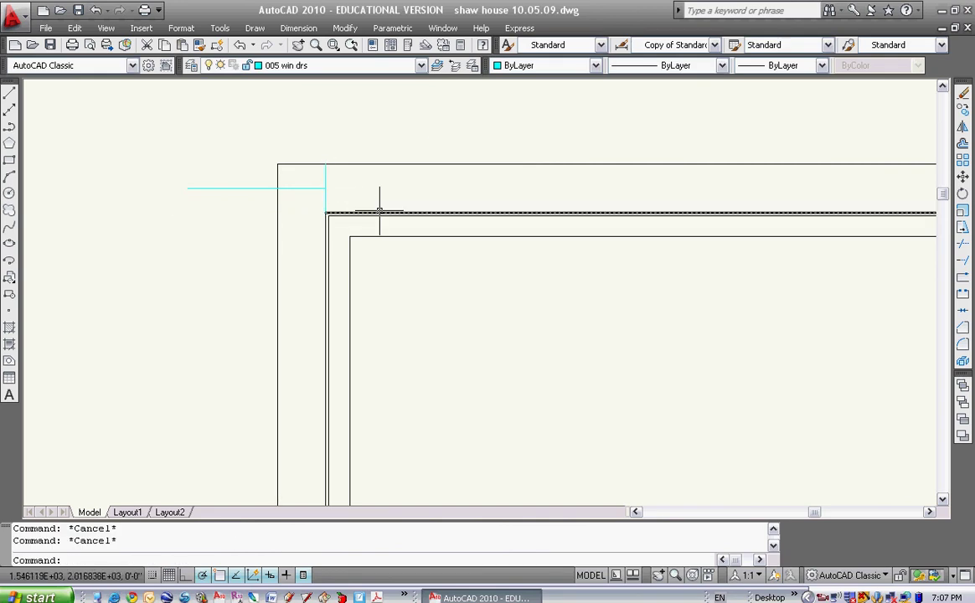
Step: Offset the horizontal line 12 inches above and 12 inches below
type("o")
key("Return")
type("12")
key("Return")
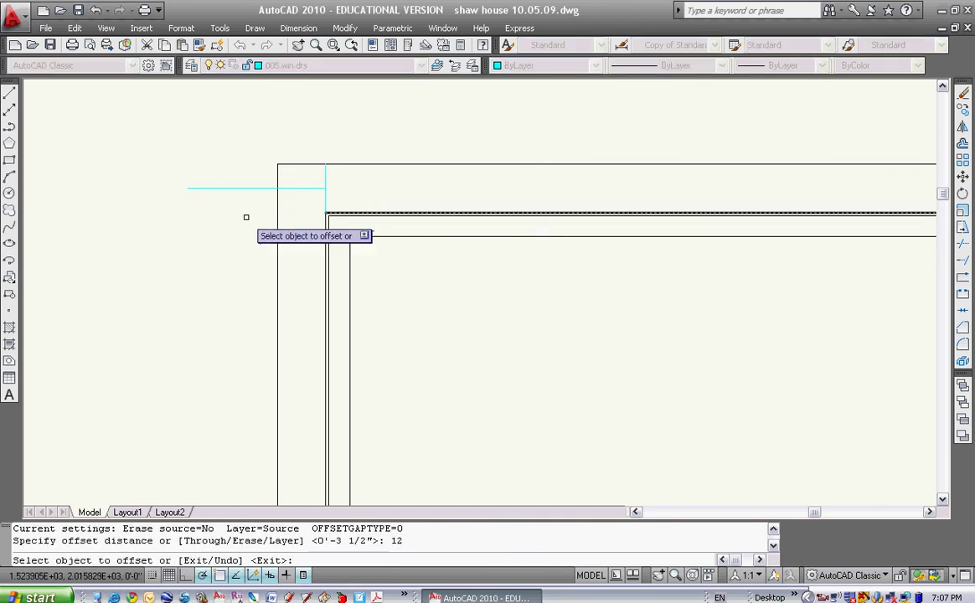
left_click(234, 187)
left_click(266, 128)
left_click(246, 187)
left_click(300, 305)
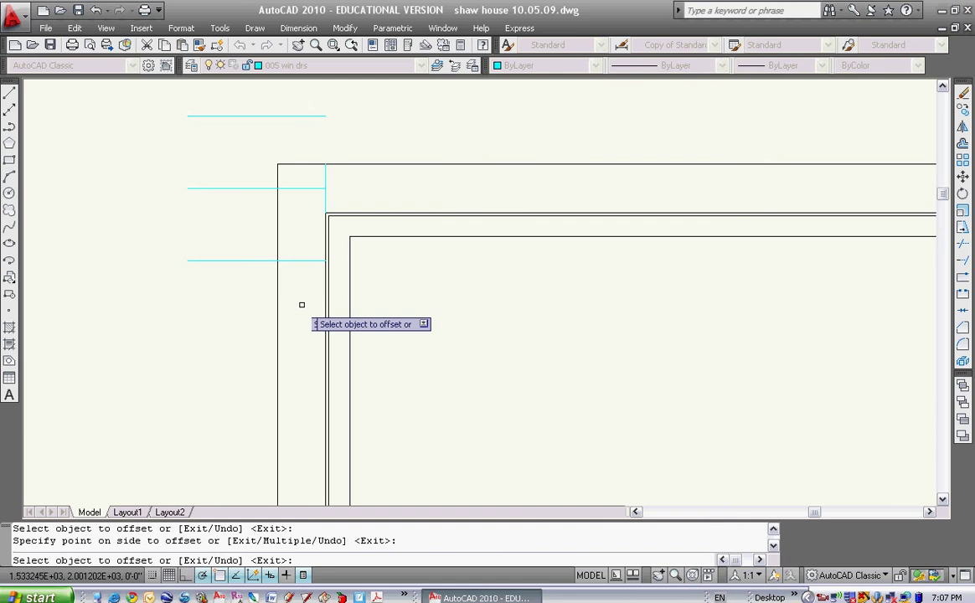
key("Escape")
Step: Erase the middle horizontal line and the short construction segment
type("e")
key("Return")
left_click(327, 181)
left_click(321, 194)
key("Return")
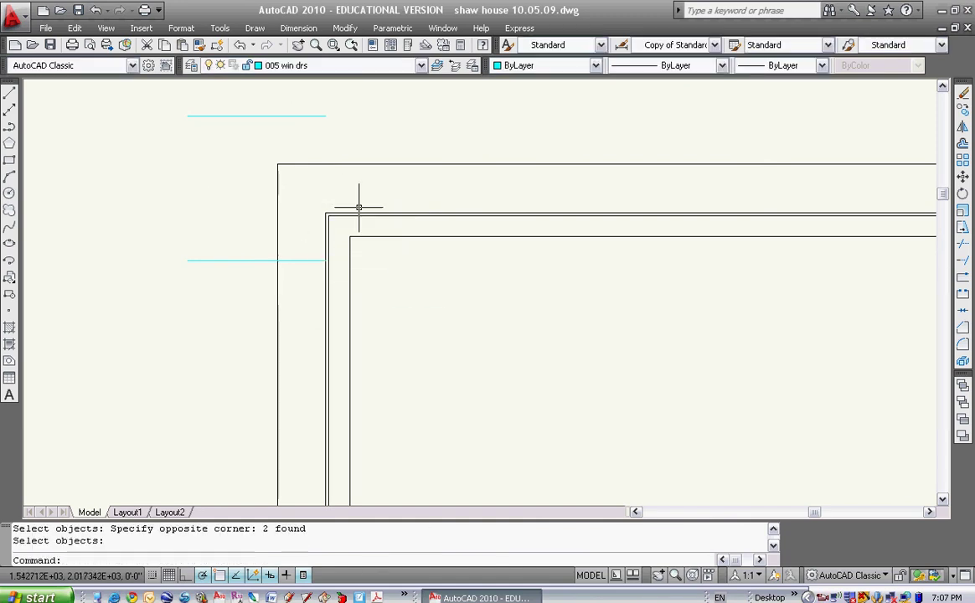
scroll(317, 222, "down", 3)
key("Escape")
left_click(315, 172)
left_click(289, 187)
key("Escape")
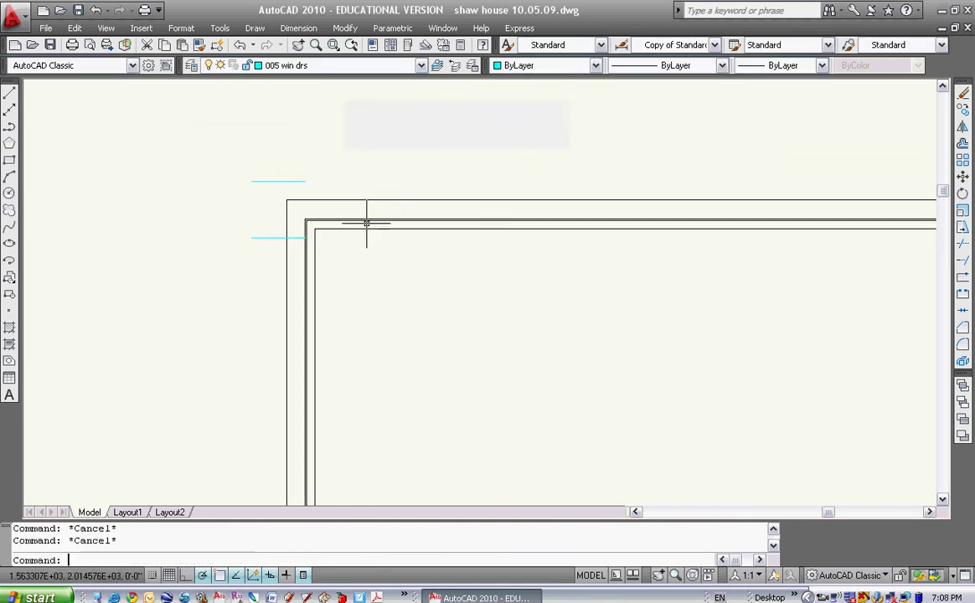
middle_click_drag(361, 233, 294, 246)
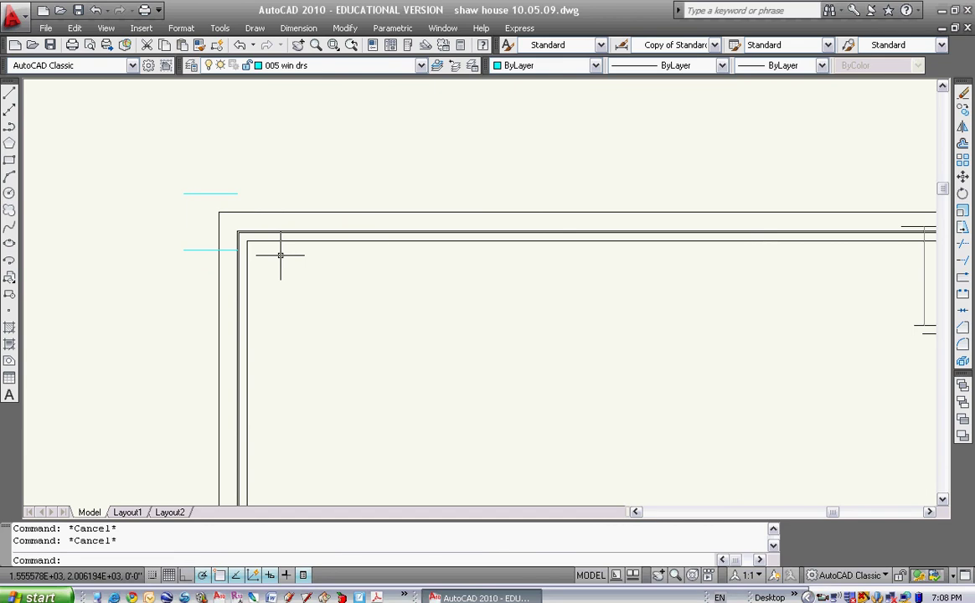
Step: Open the Layer Properties Manager to list all 9 layers
left_click(192, 65)
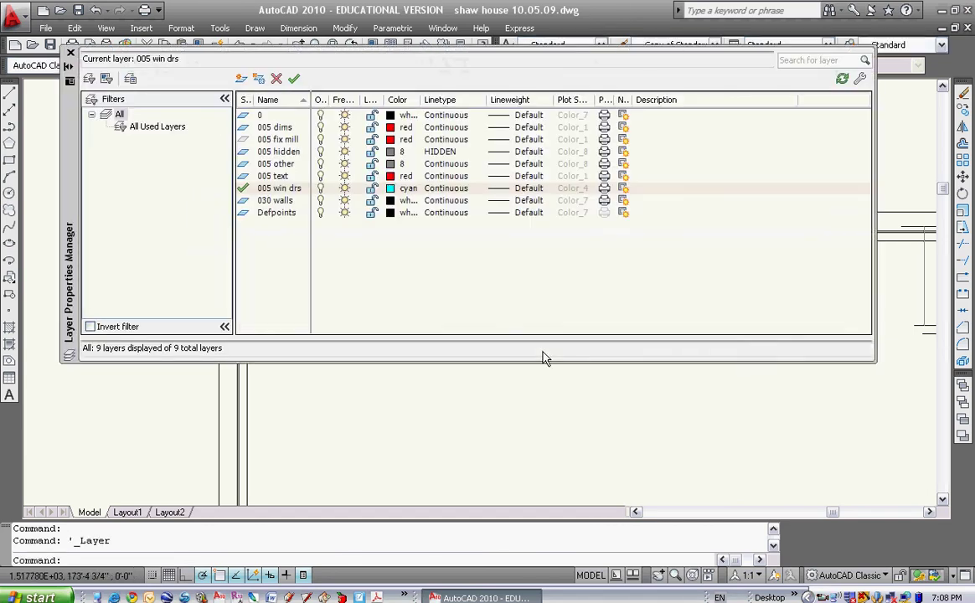